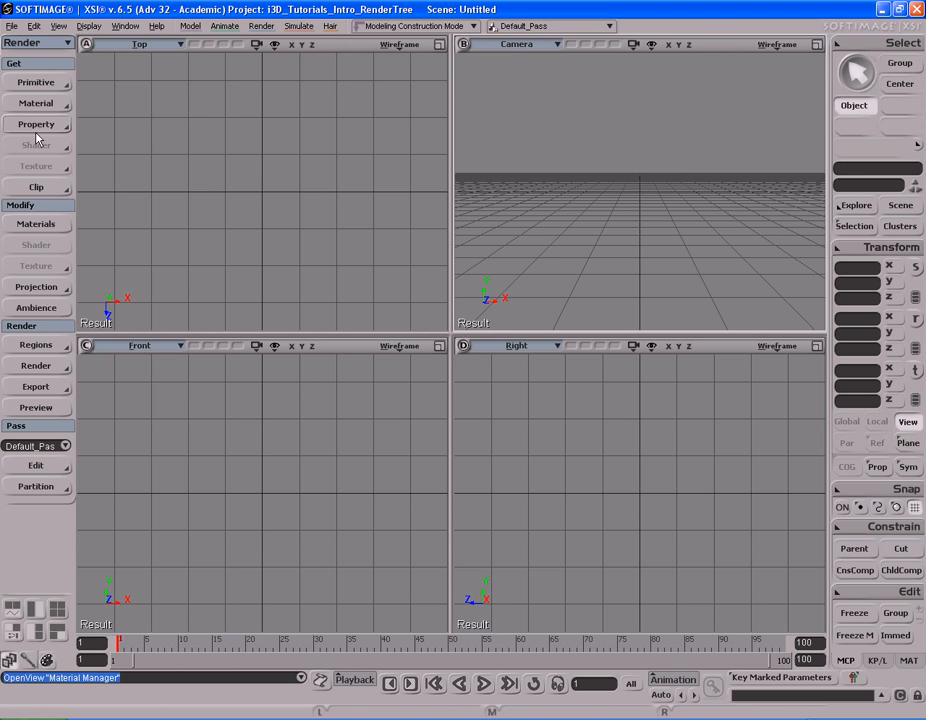
- Create a polygon mesh sphere with 24 subdivisions in both U and V
left_click(37, 86)
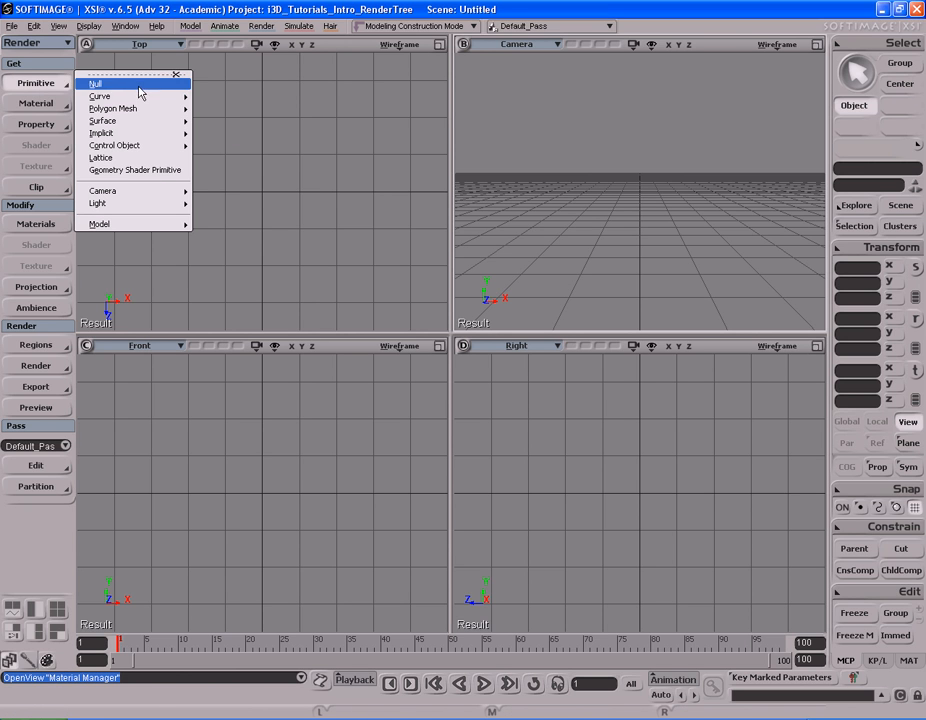
mouse_move(136, 114)
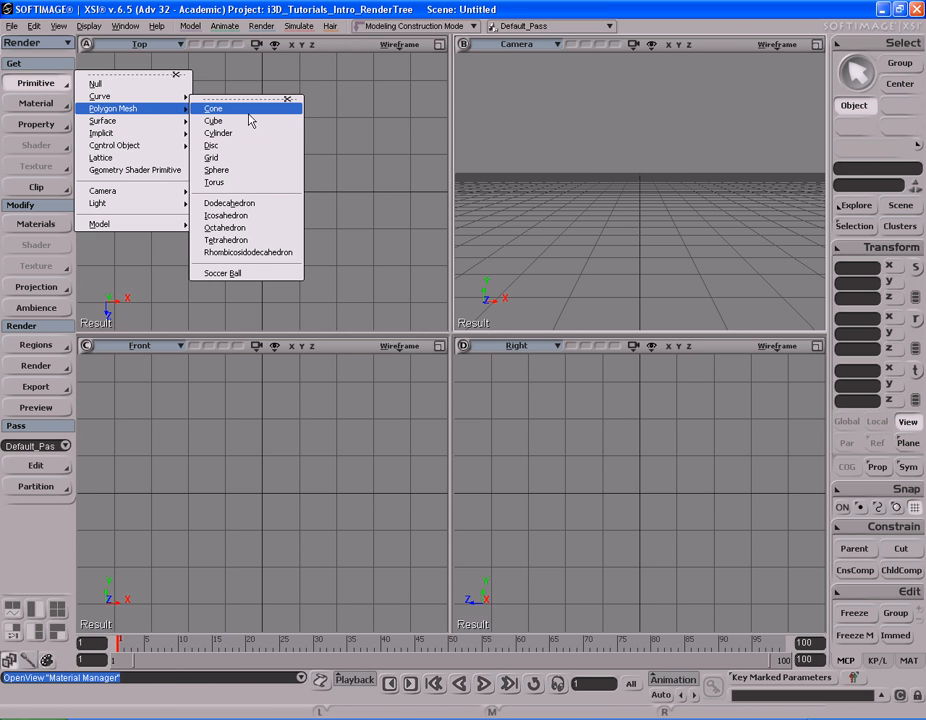
left_click(247, 171)
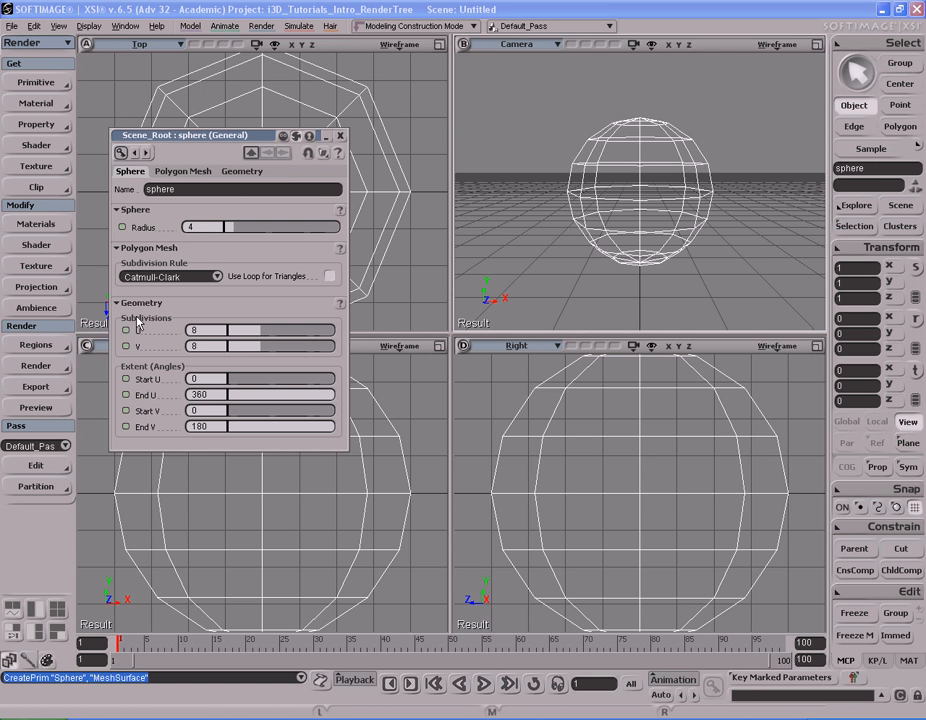
left_click_drag(265, 330, 347, 349)
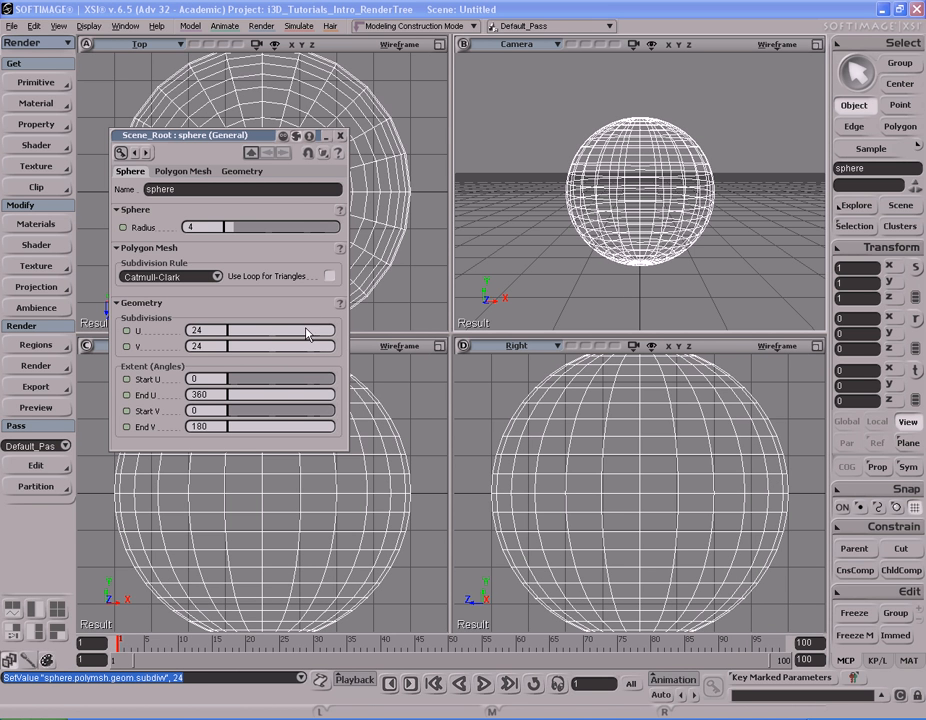
left_click(338, 138)
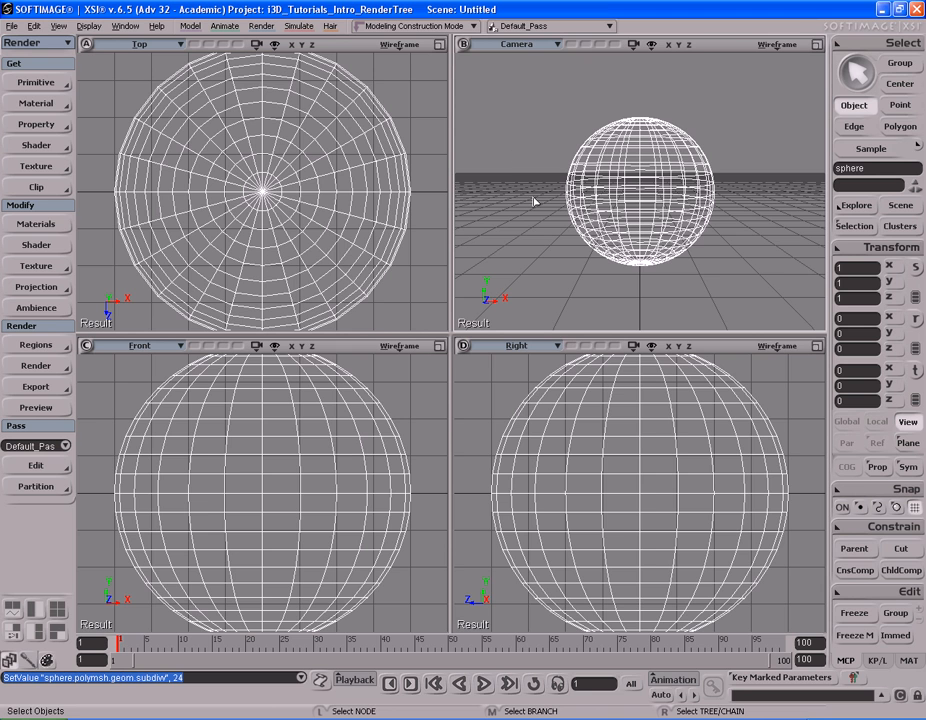
- Maximize the Camera view and set its display mode to Shaded
key("F12")
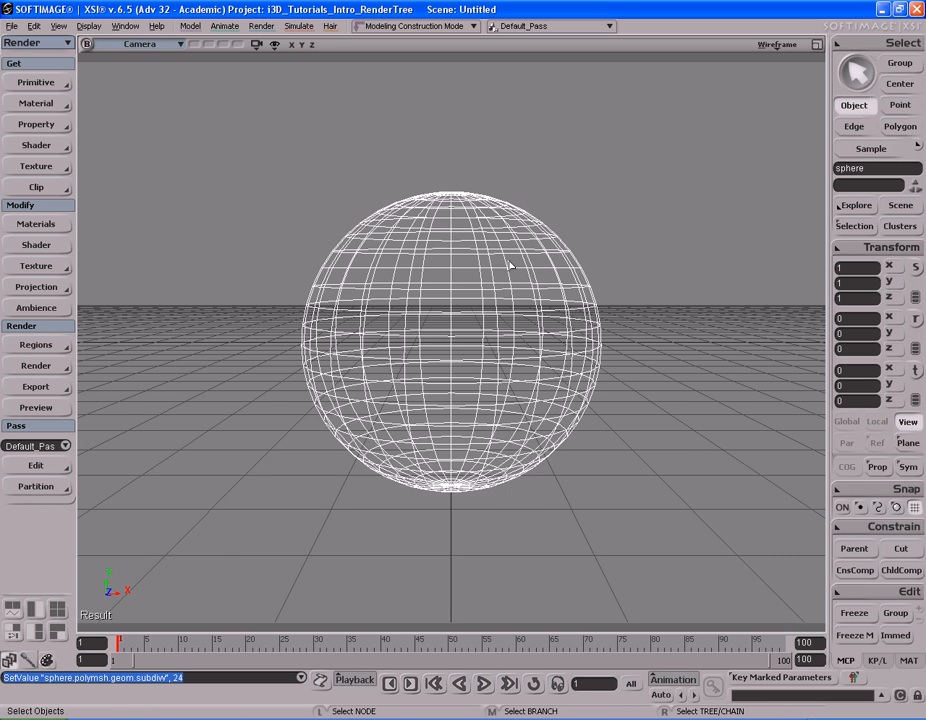
key("s")
right_click_drag(513, 341, 540, 308)
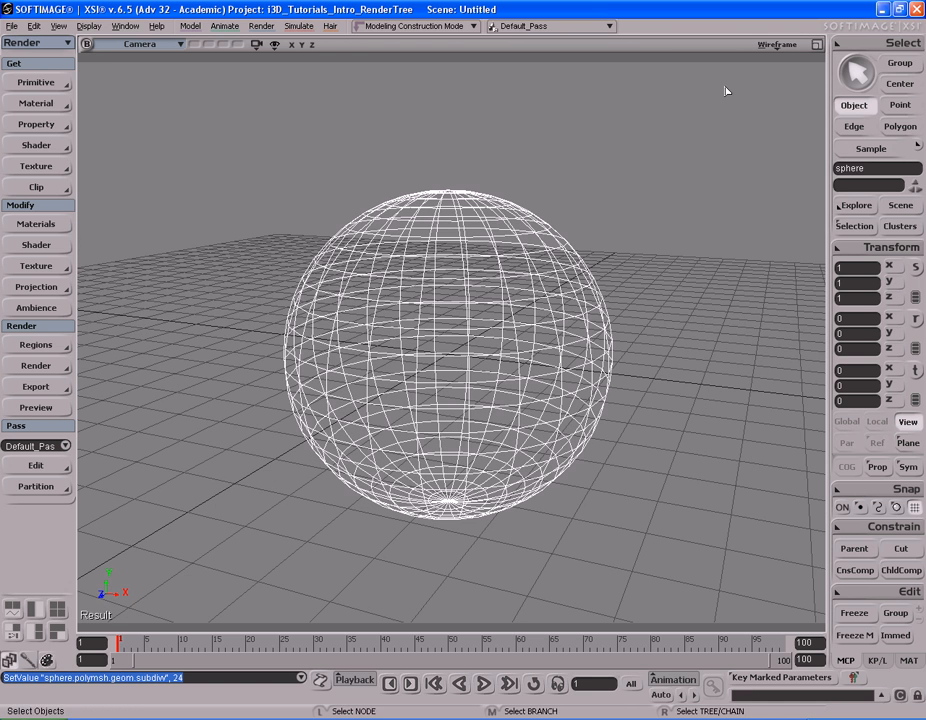
left_click(777, 45)
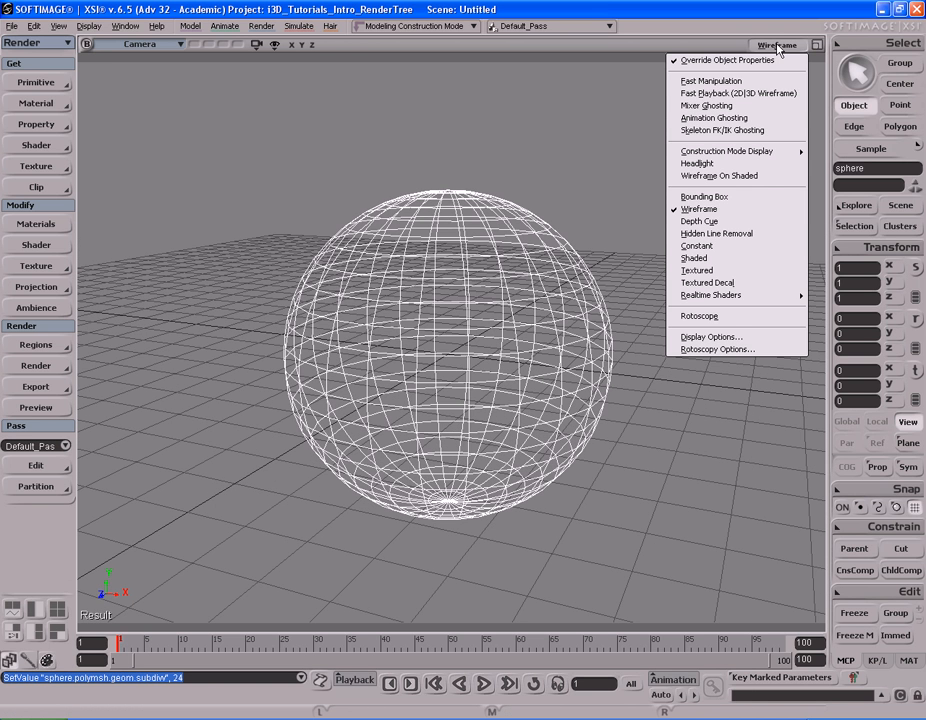
left_click(695, 258)
key("s")
mouse_move(618, 298)
right_mouse_down()
mouse_move(616, 310)
mouse_move(624, 306)
right_mouse_up()
middle_click_drag(409, 322, 540, 317)
right_click_drag(541, 316, 542, 312)
left_click_drag(542, 320, 540, 312)
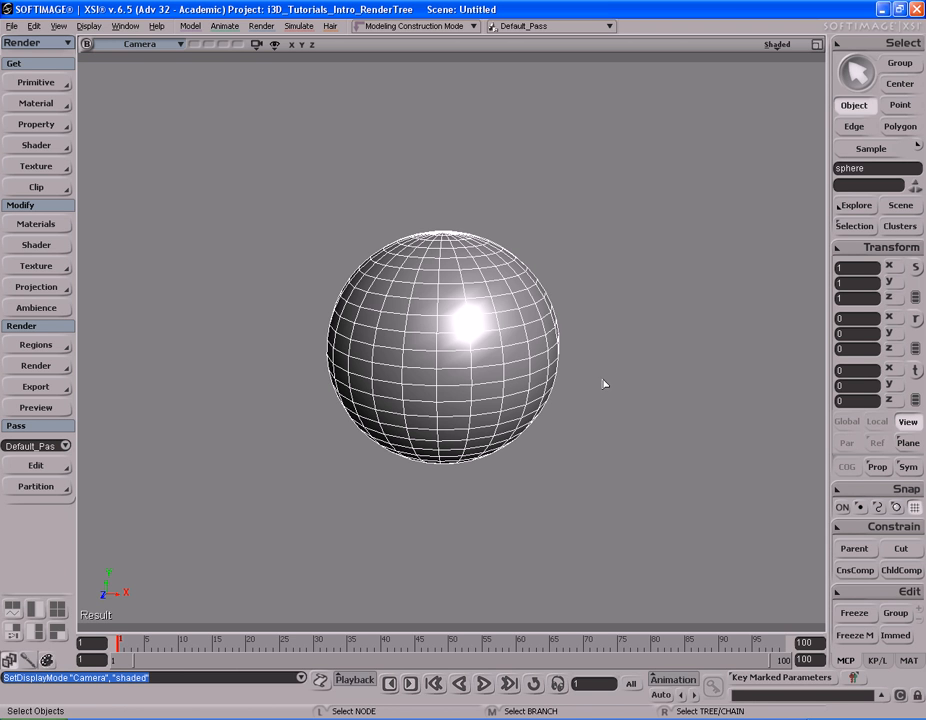
key("s")
right_click_drag(548, 403, 575, 408)
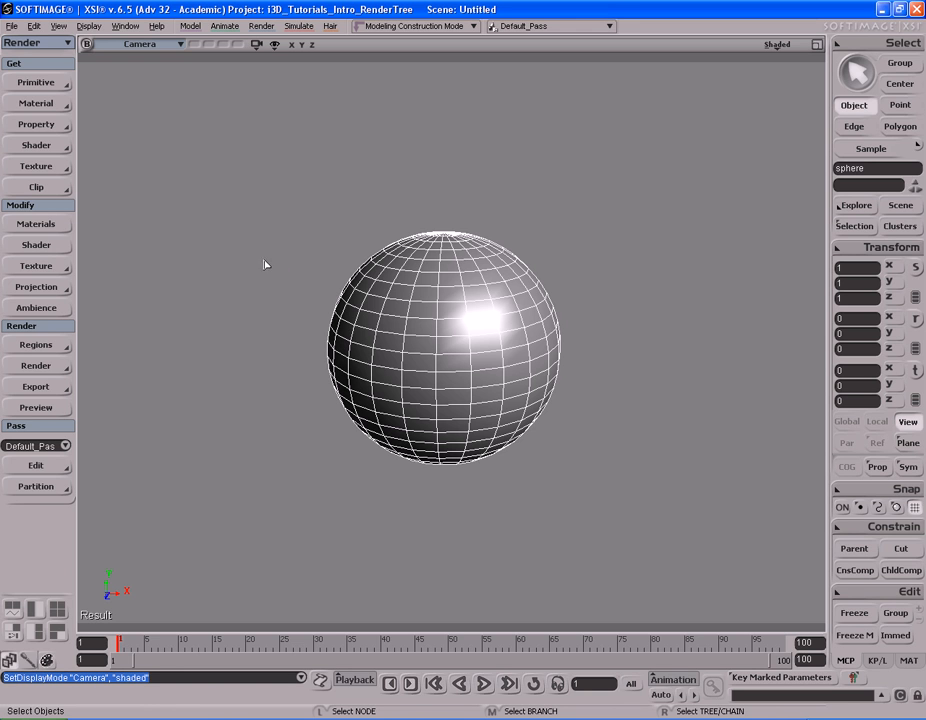
- Open the Render Tree to show the sphere's material network
left_click(60, 27)
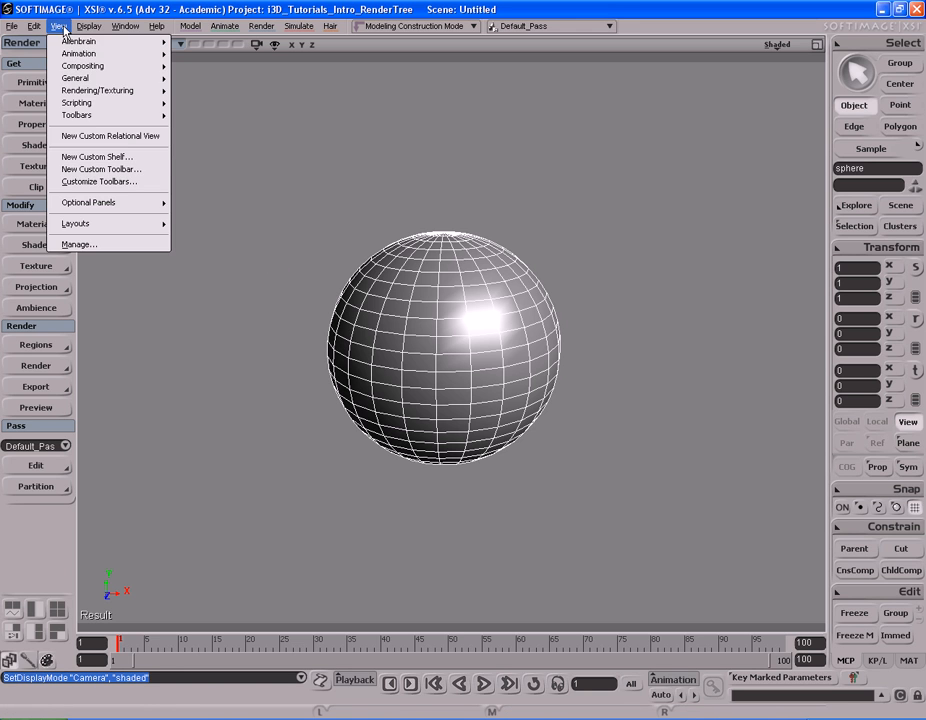
mouse_move(84, 97)
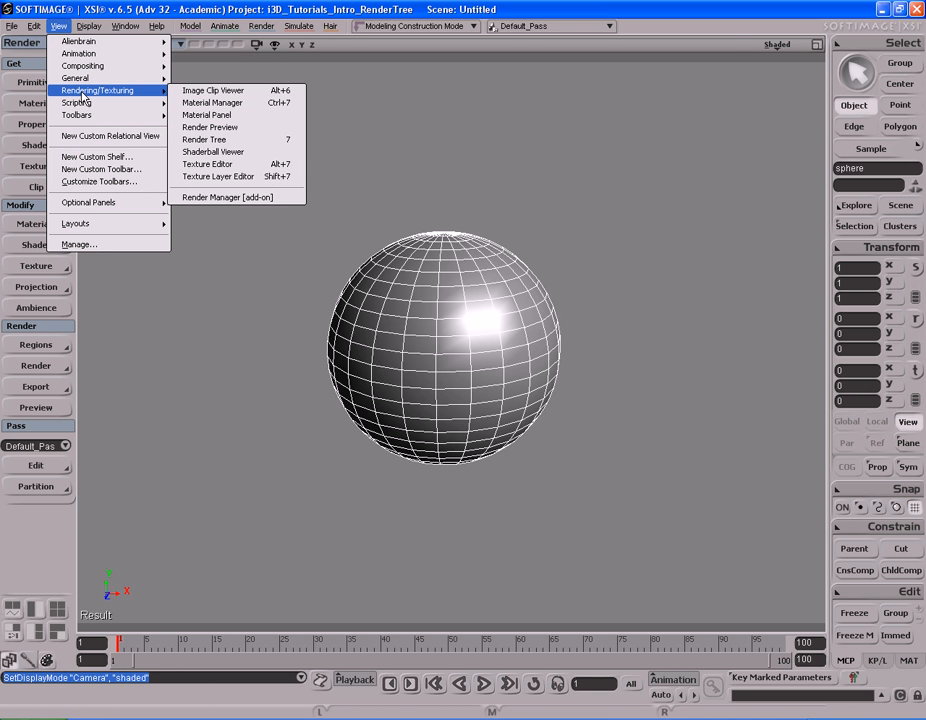
left_click(253, 145)
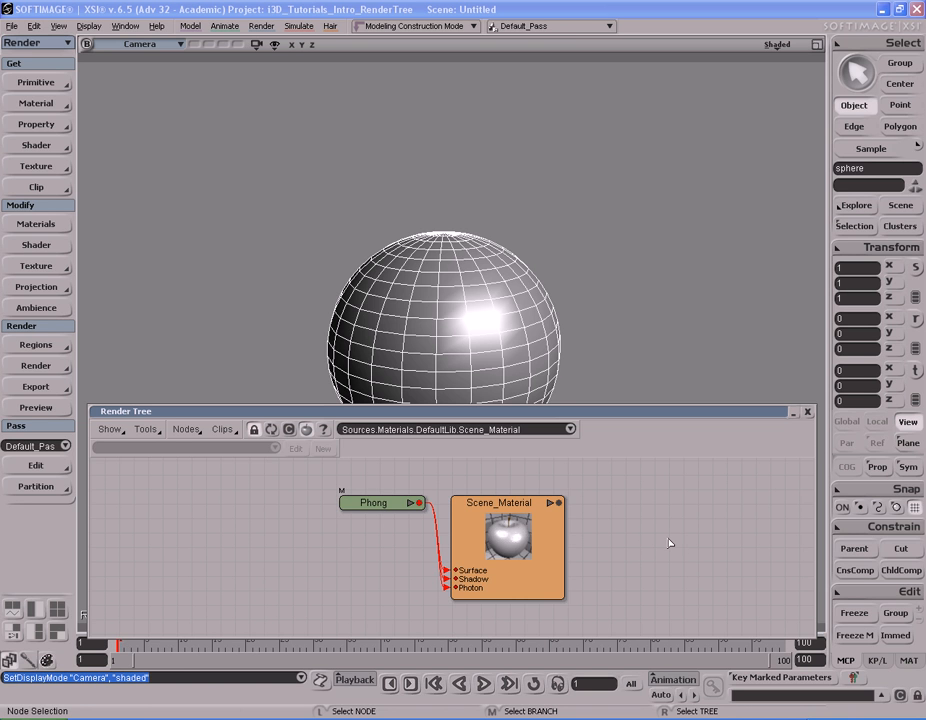
- Refresh the Render Tree with nothing selected, and again with the sphere reselected
left_click(680, 307)
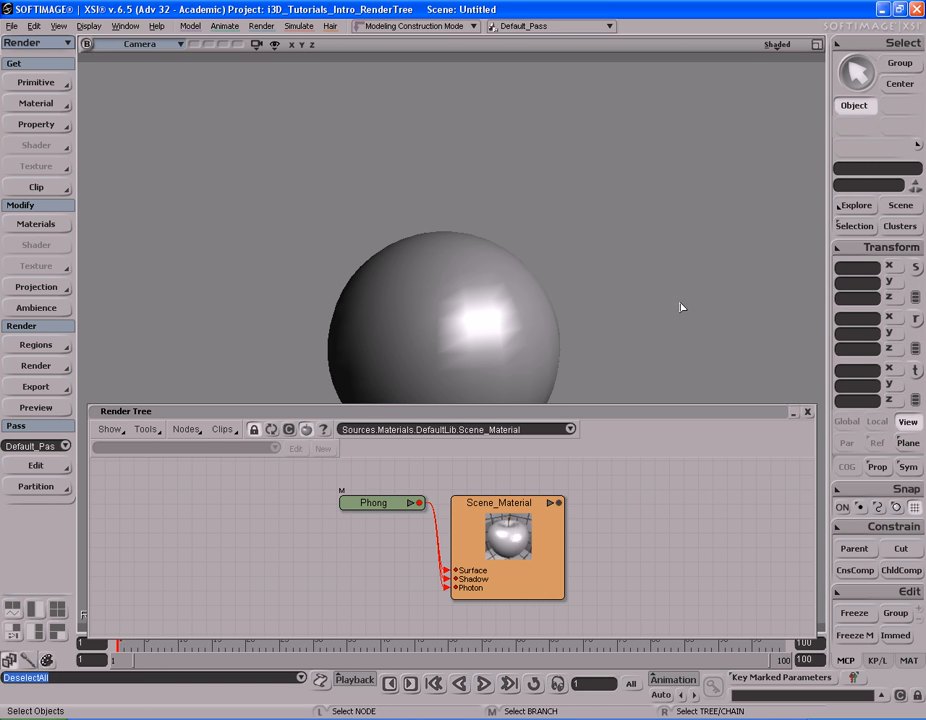
left_click(633, 518)
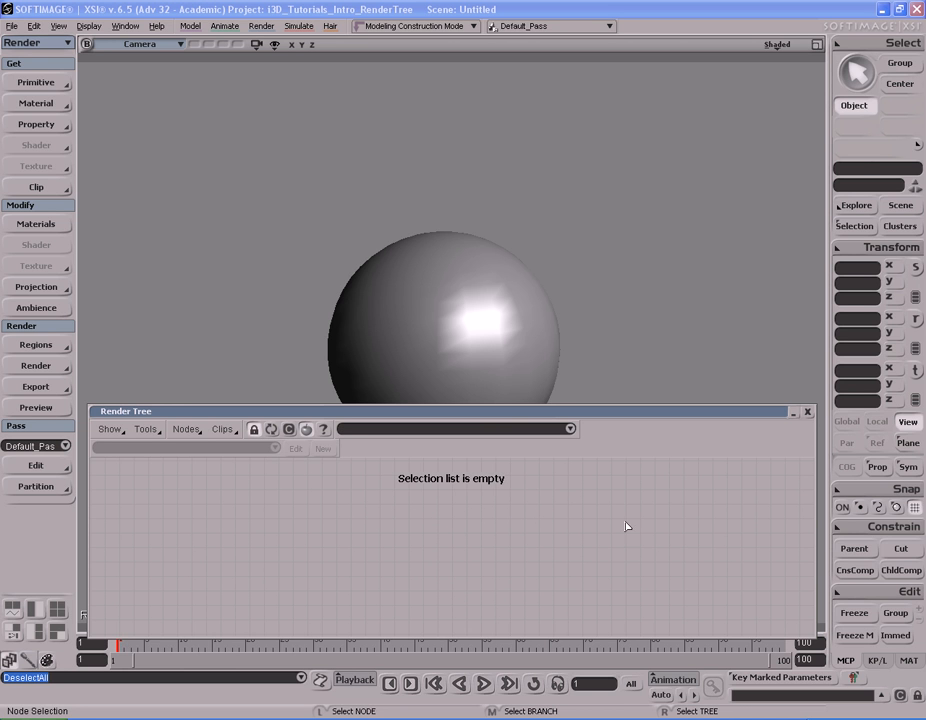
left_click(491, 334)
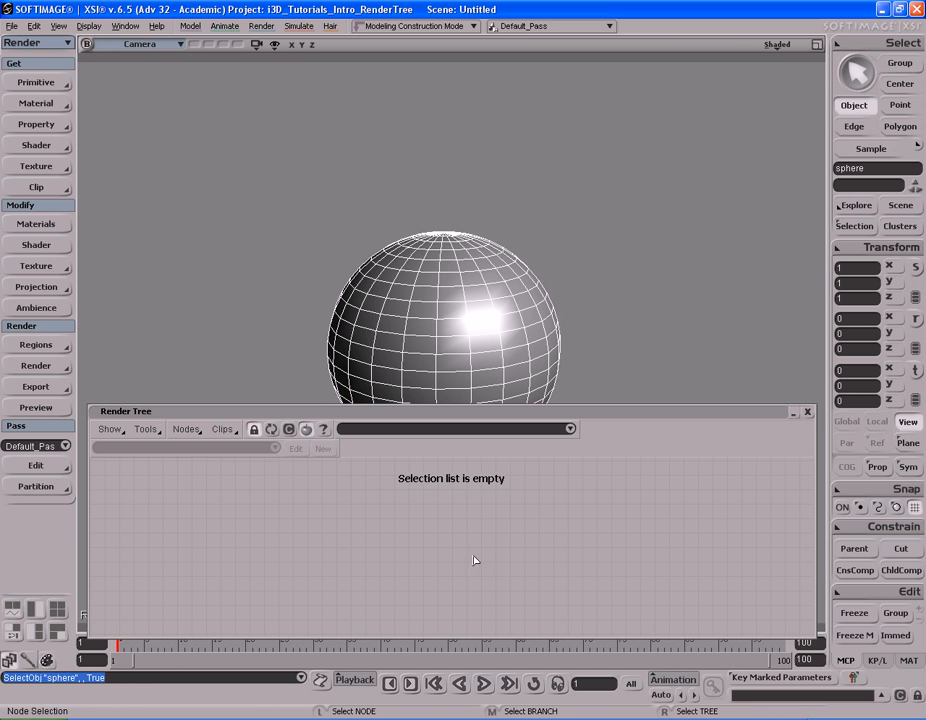
left_click(272, 430)
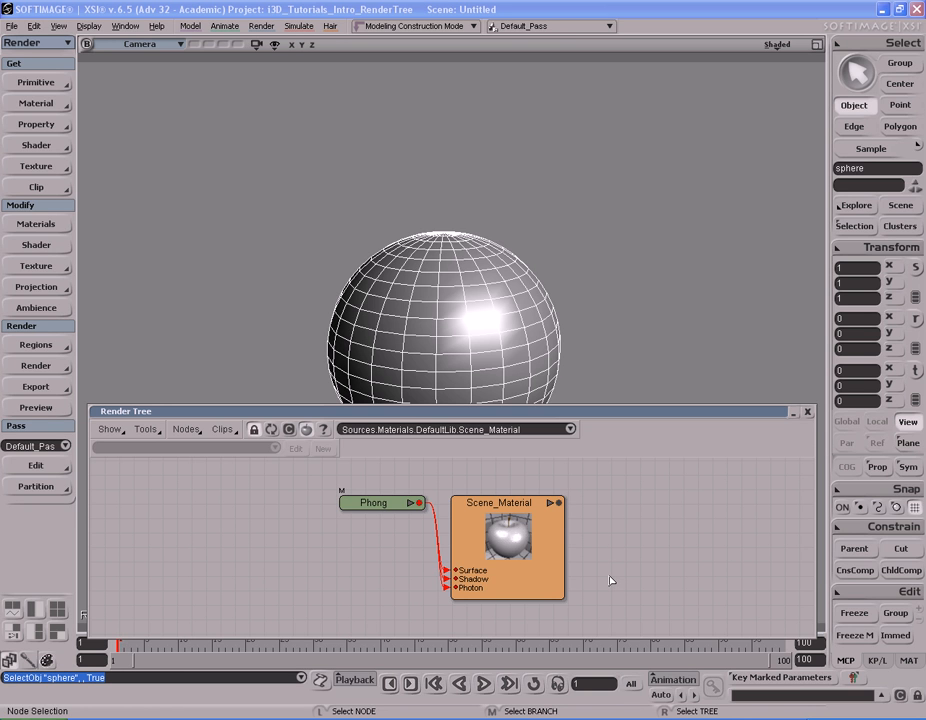
- Spread the Phong and Scene_Material nodes apart in the Render Tree so their three connections are clearly separated
left_click_drag(383, 506, 255, 525)
left_click_drag(519, 554, 489, 549)
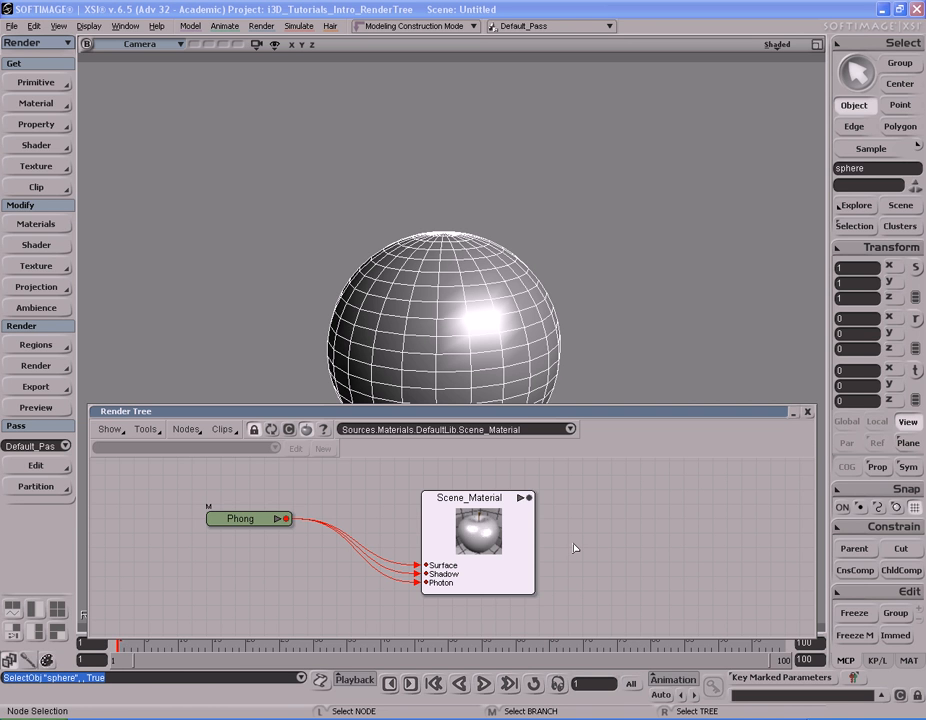
left_click(574, 546)
mouse_move(532, 586)
left_click_drag(515, 566, 474, 562)
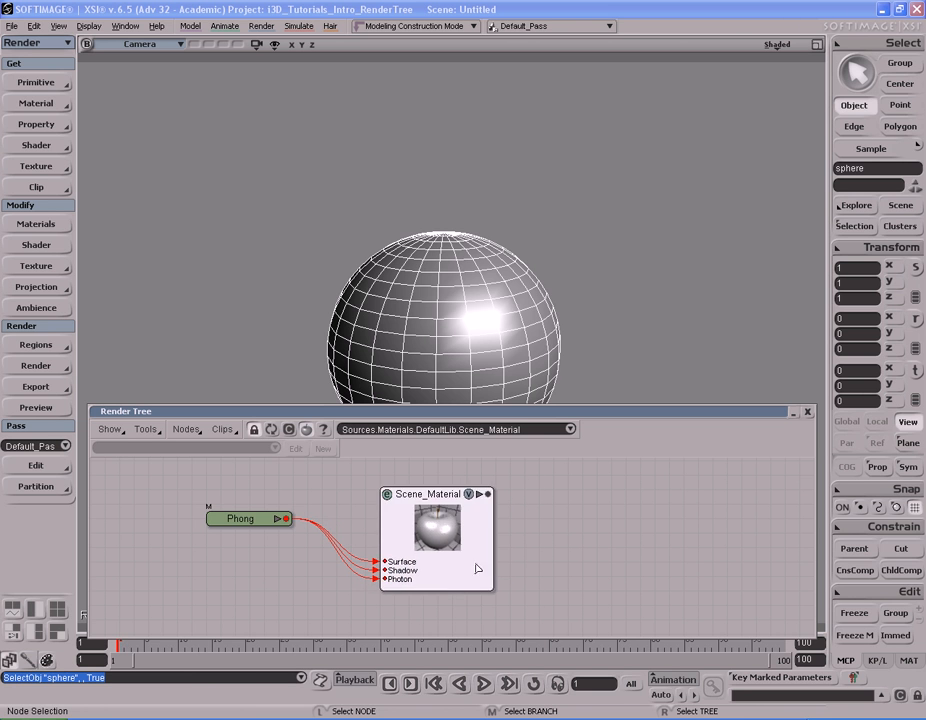
left_click(535, 557)
left_click_drag(235, 524, 241, 511)
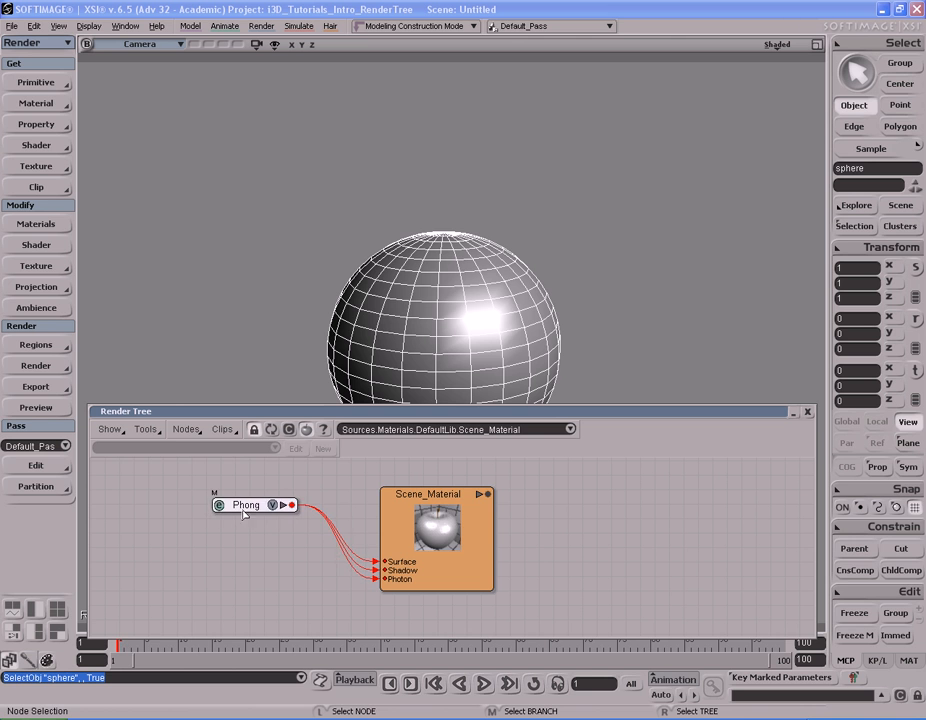
left_click(482, 549)
left_click(536, 536)
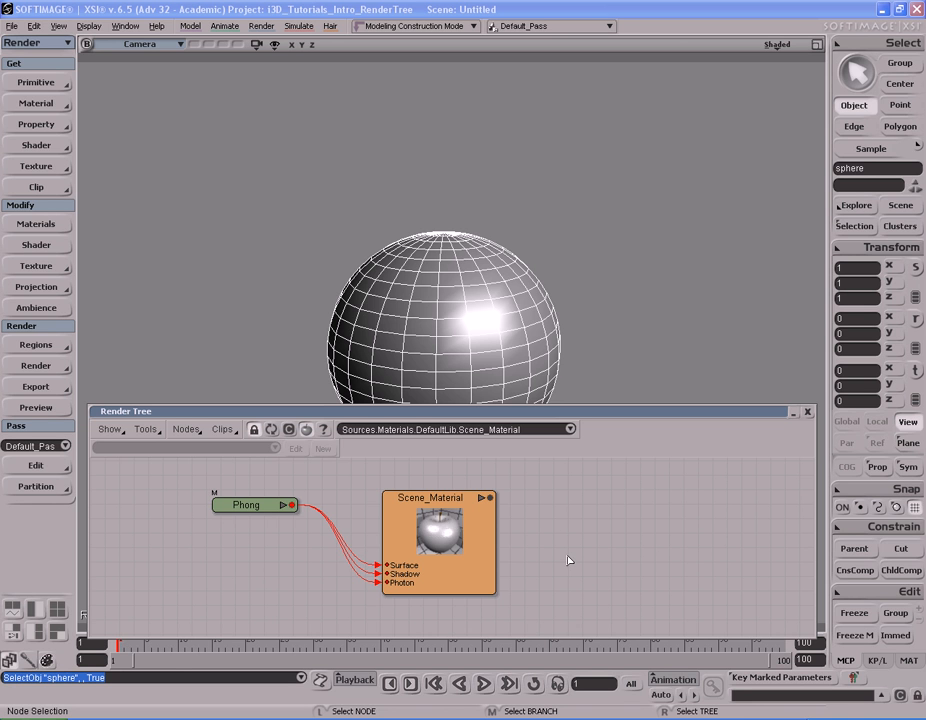
mouse_move(454, 542)
left_mouse_down()
mouse_move(479, 531)
mouse_move(461, 541)
left_mouse_up()
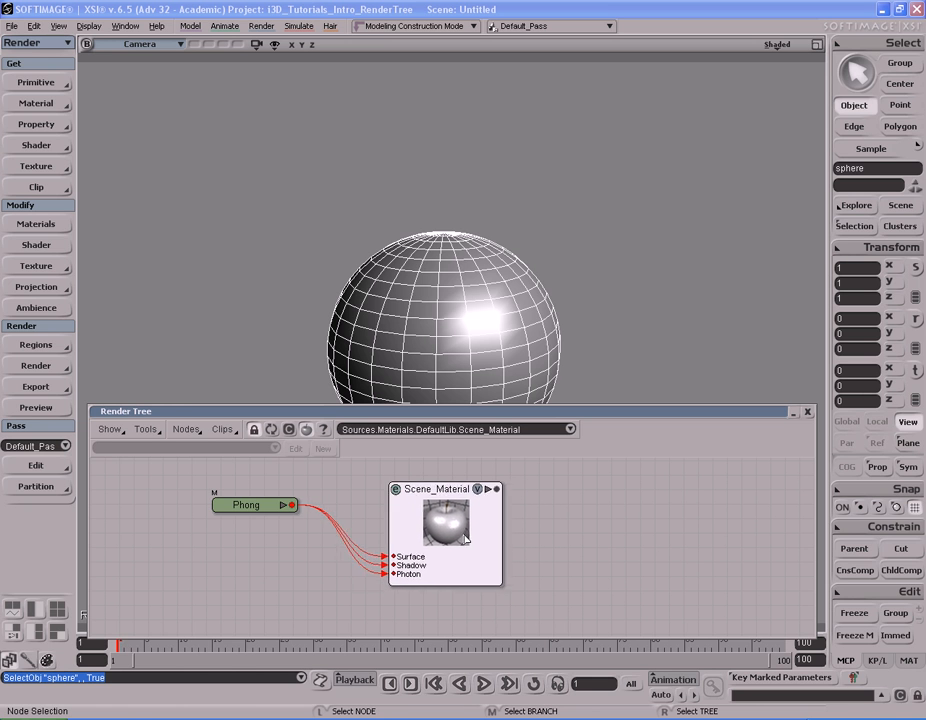
mouse_move(254, 507)
left_mouse_down()
mouse_move(232, 491)
mouse_move(240, 499)
left_mouse_up()
left_click(270, 541)
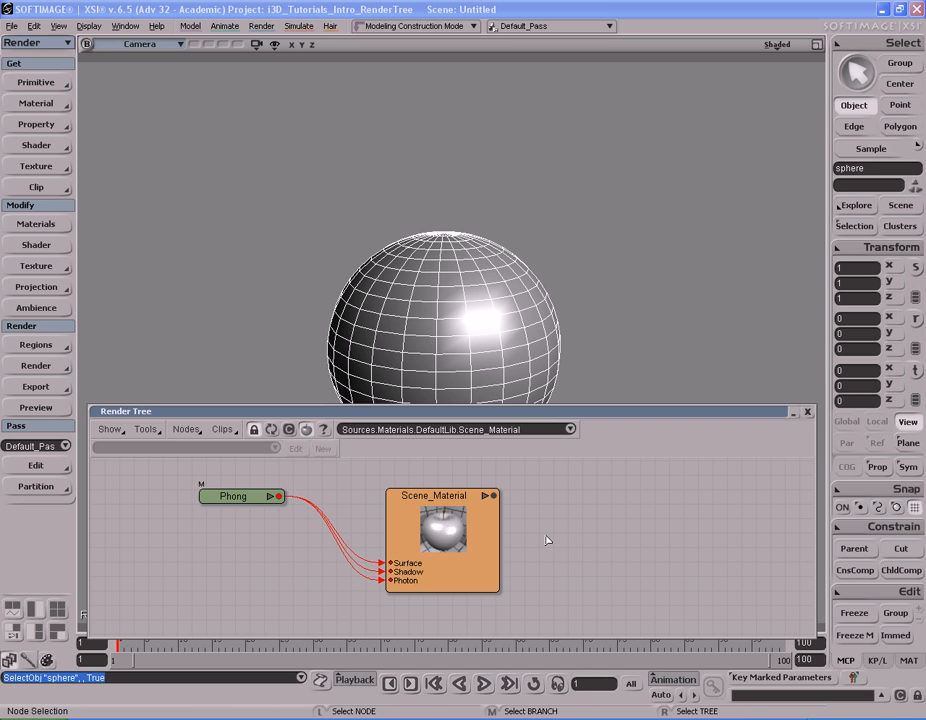
mouse_move(447, 527)
left_mouse_down()
mouse_move(523, 538)
mouse_move(441, 532)
left_mouse_up()
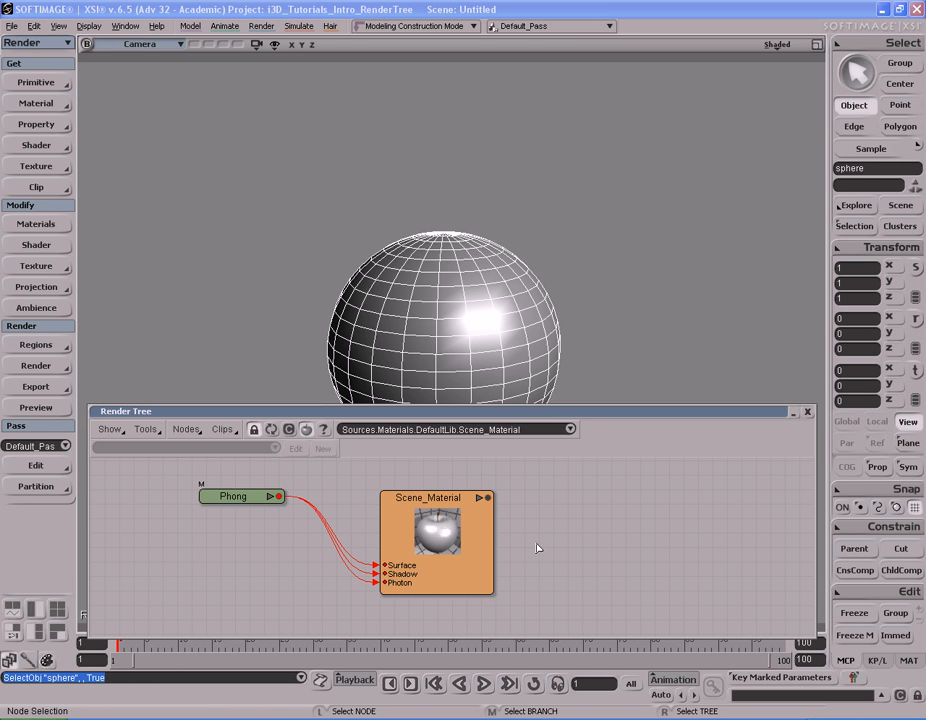
left_click_drag(237, 503, 201, 497)
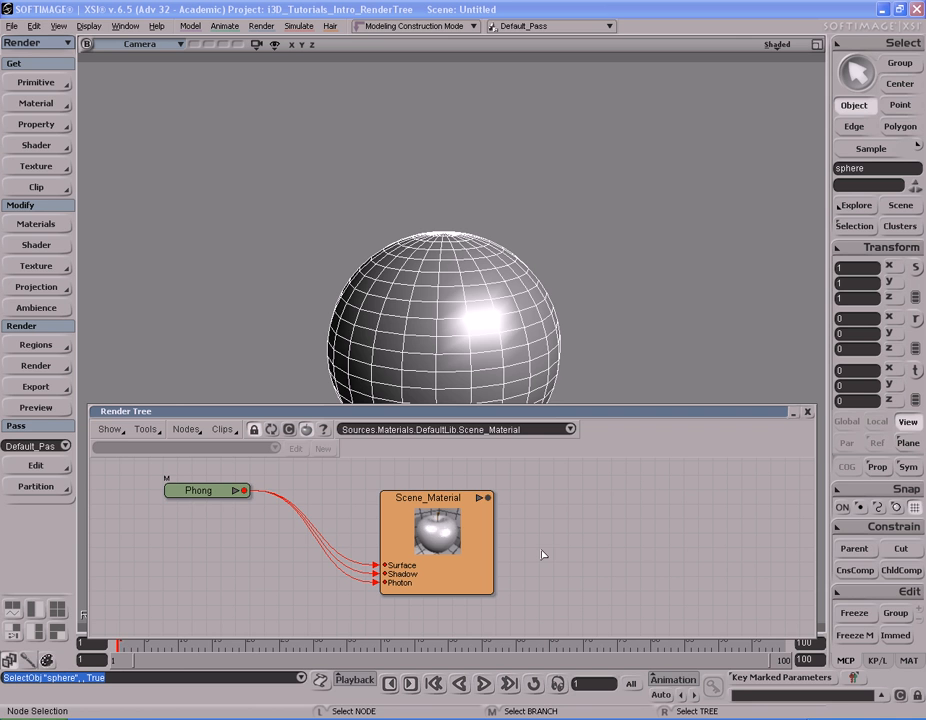
left_click_drag(204, 496, 199, 484)
left_click_drag(455, 576, 462, 574)
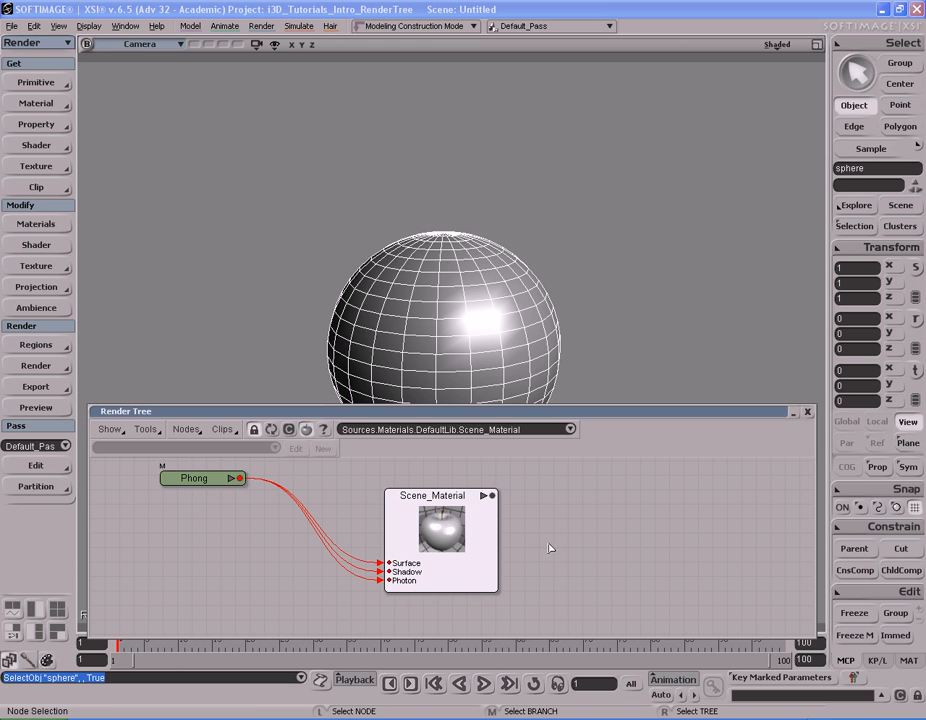
mouse_move(456, 539)
left_mouse_down()
mouse_move(483, 537)
mouse_move(462, 533)
left_mouse_up()
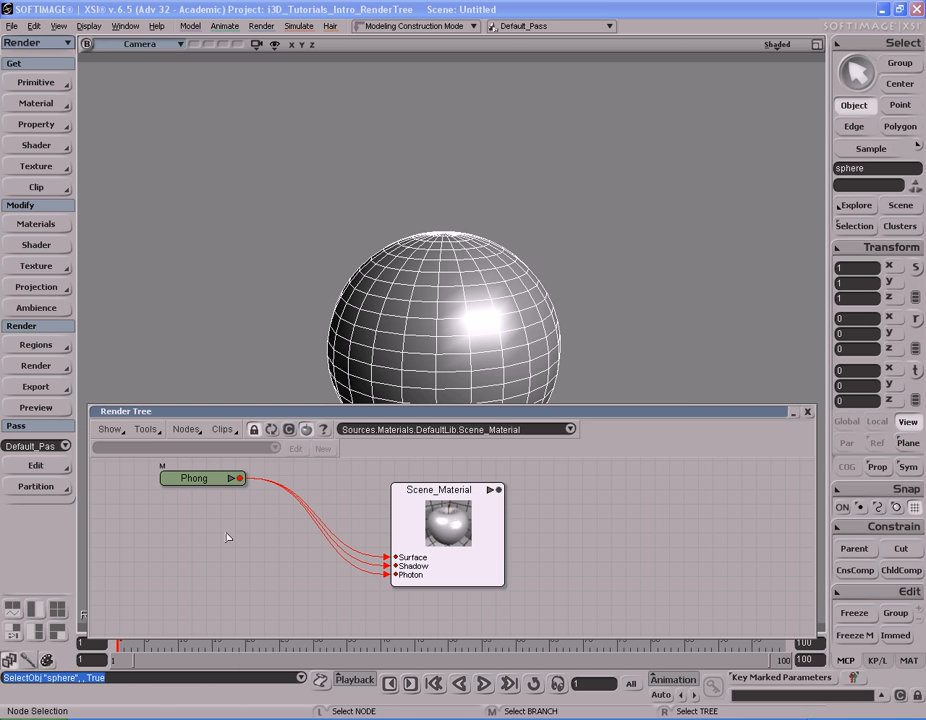
left_click_drag(180, 474, 204, 481)
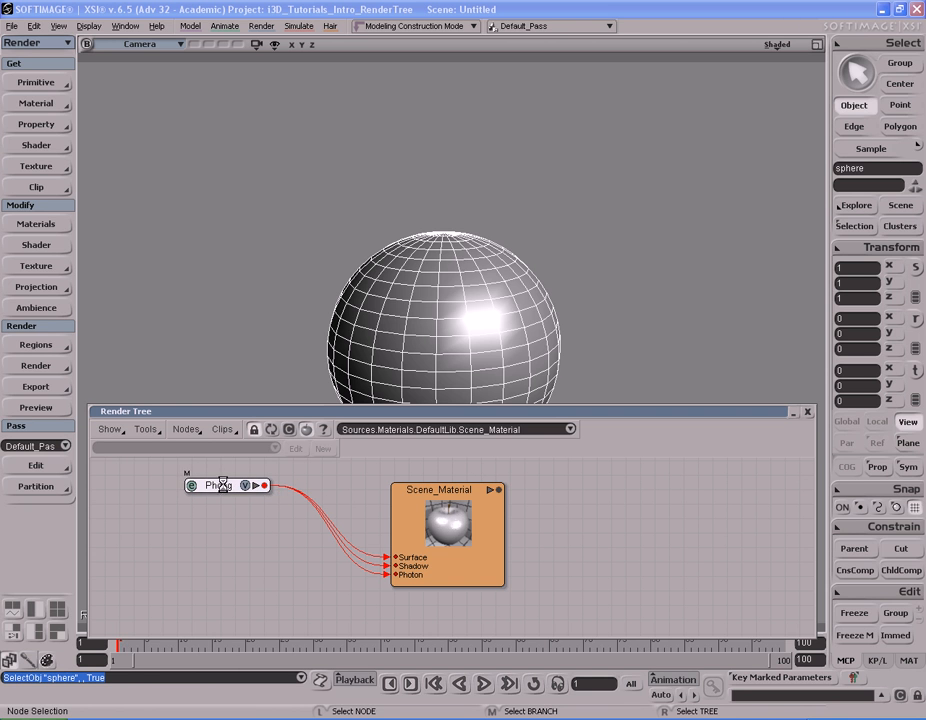
- Change the Phong node's diffuse color to a muted green of R 0.357, G 0.698, B 0.361
double_click(228, 488)
left_click_drag(250, 141, 225, 84)
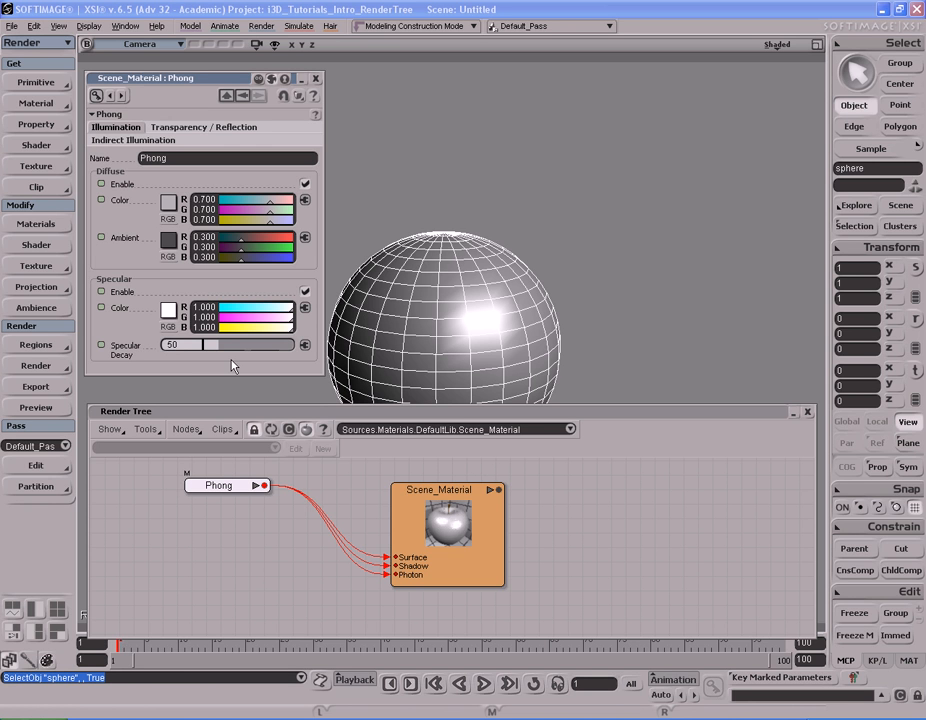
left_click(168, 205)
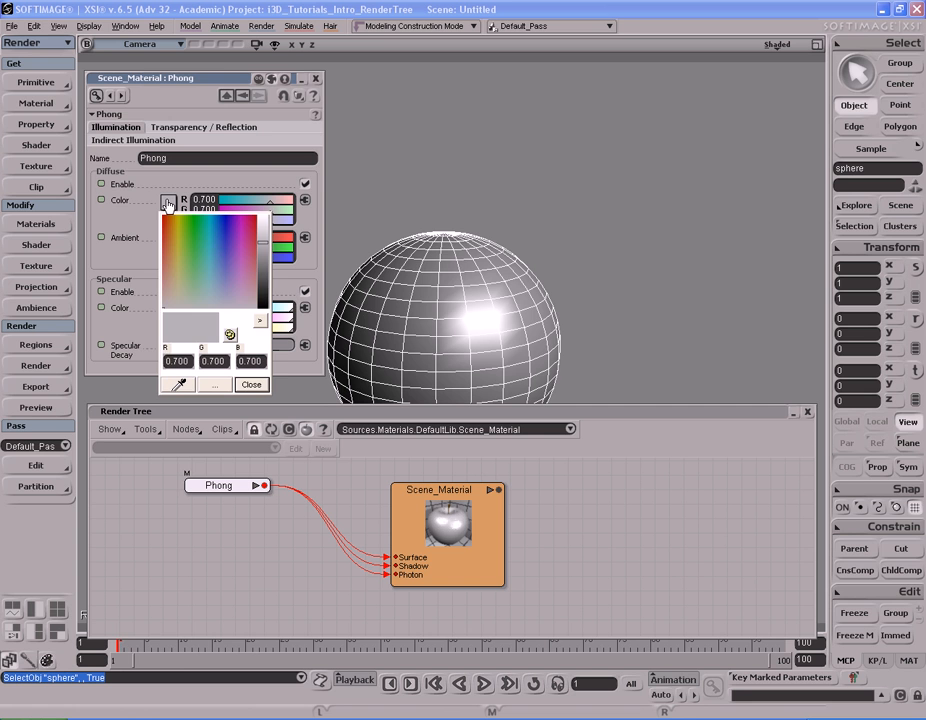
left_click(224, 244)
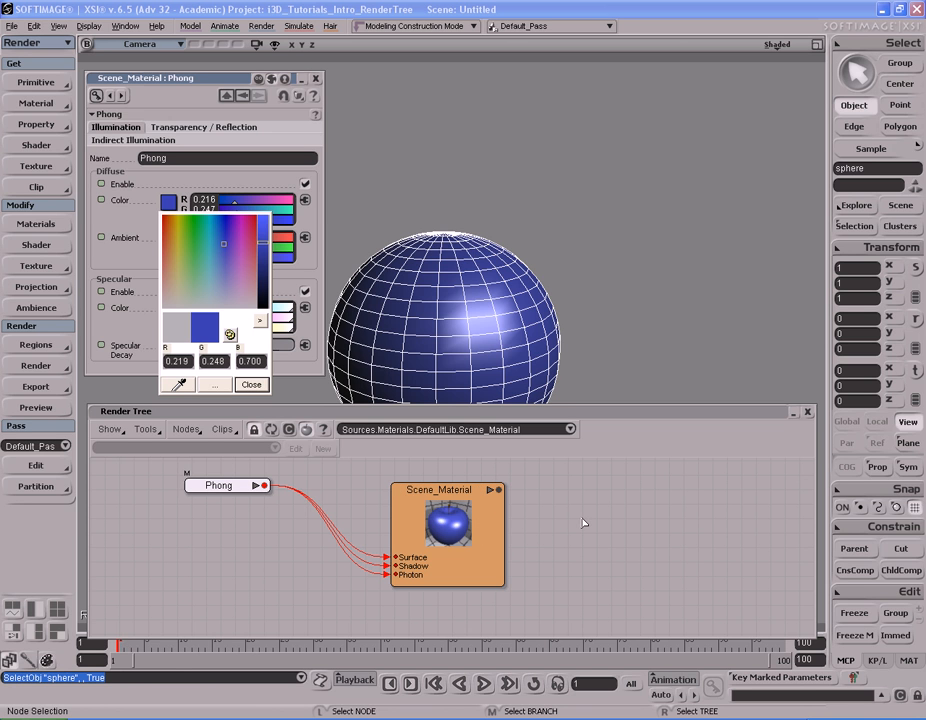
left_click(192, 268)
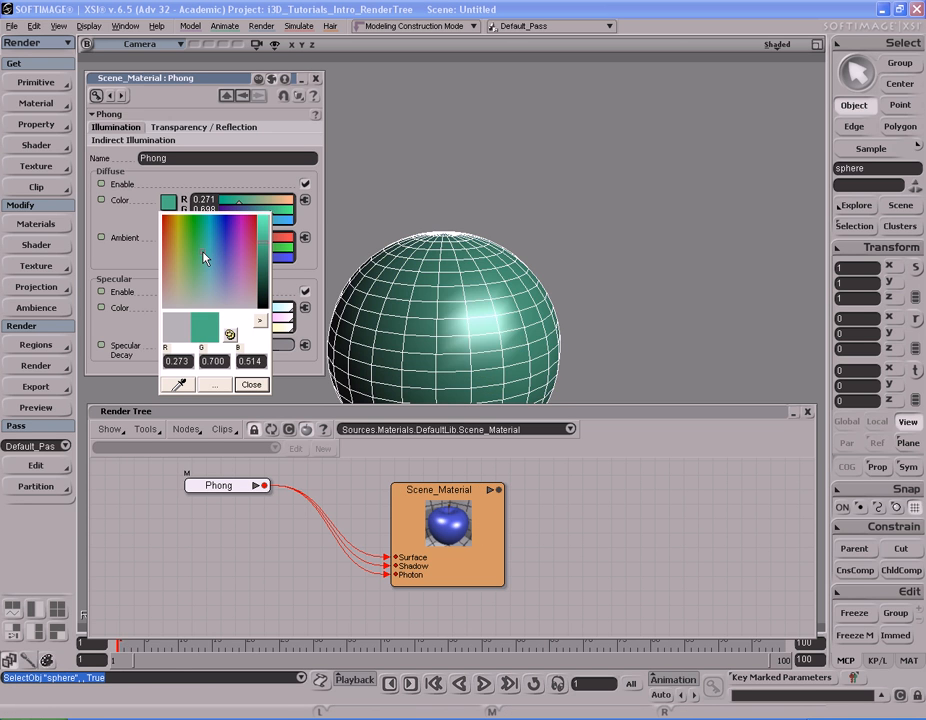
mouse_move(192, 268)
left_mouse_down()
mouse_move(207, 258)
mouse_move(193, 267)
left_mouse_up()
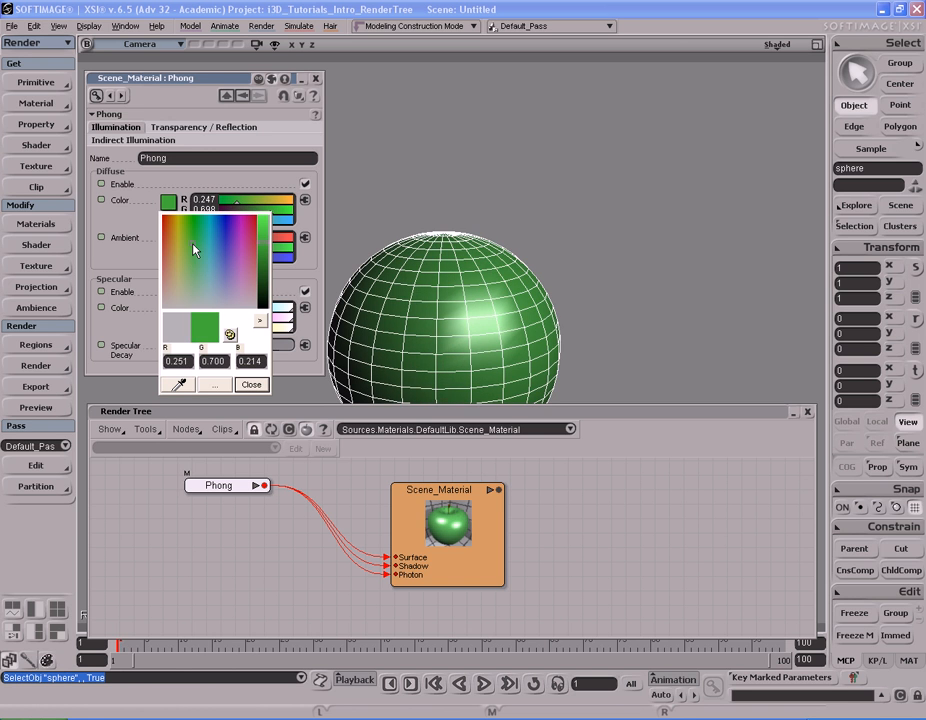
left_click(181, 255)
left_click_drag(182, 258, 196, 262)
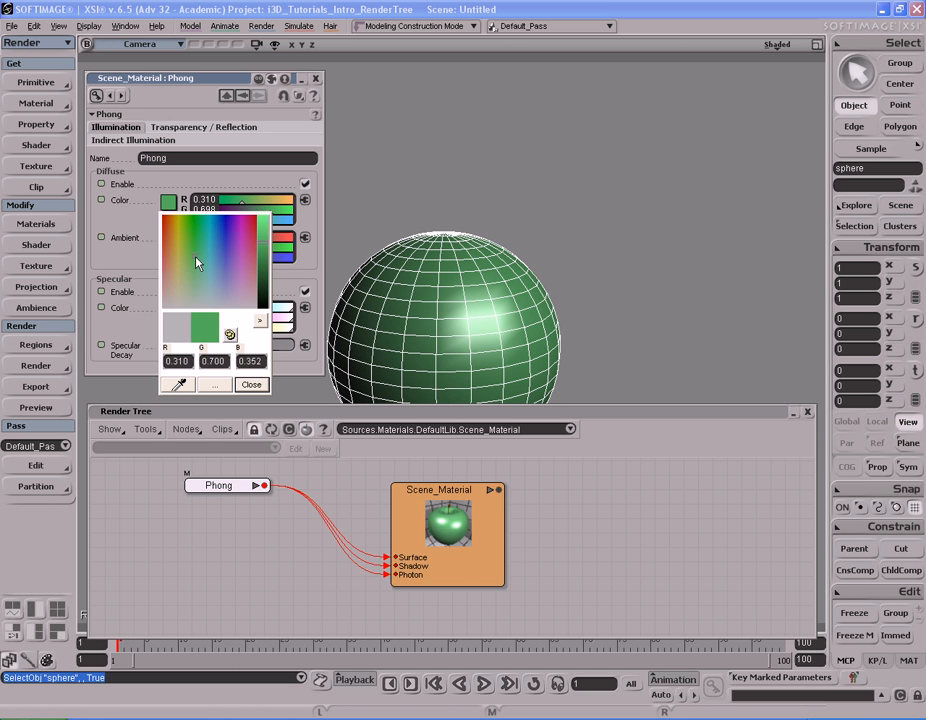
mouse_move(196, 262)
left_mouse_down()
mouse_move(167, 242)
mouse_move(194, 268)
left_mouse_up()
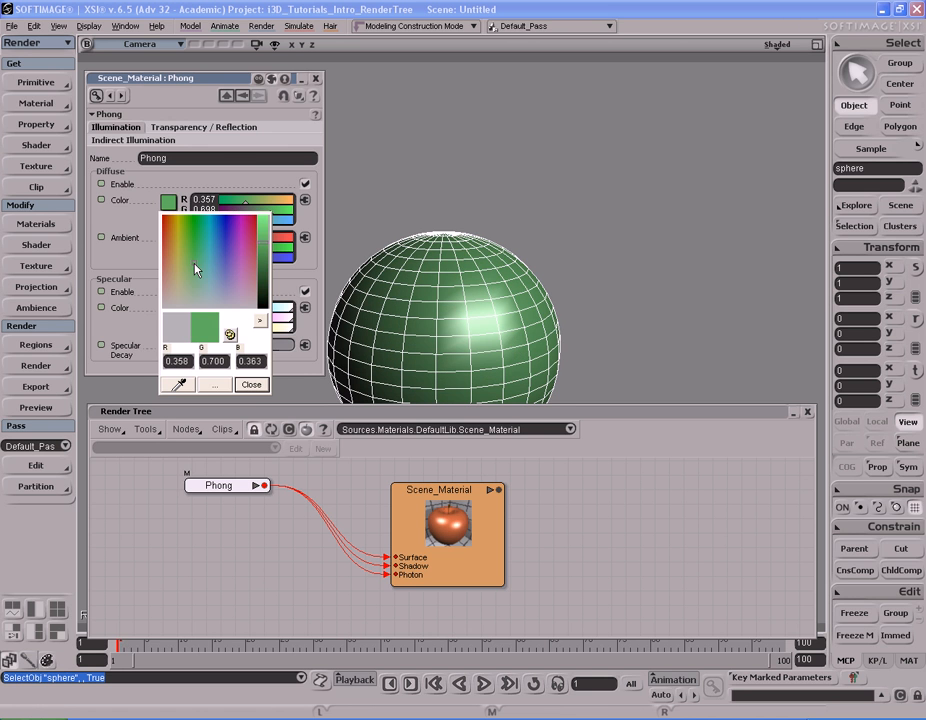
left_click(251, 384)
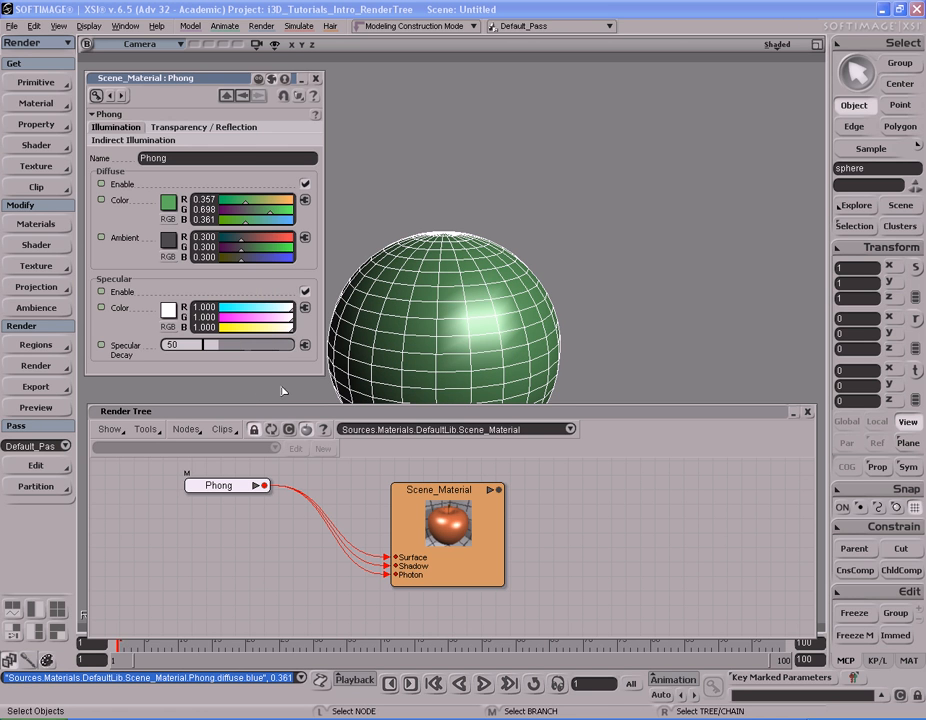
left_click(316, 78)
left_click_drag(225, 487, 211, 483)
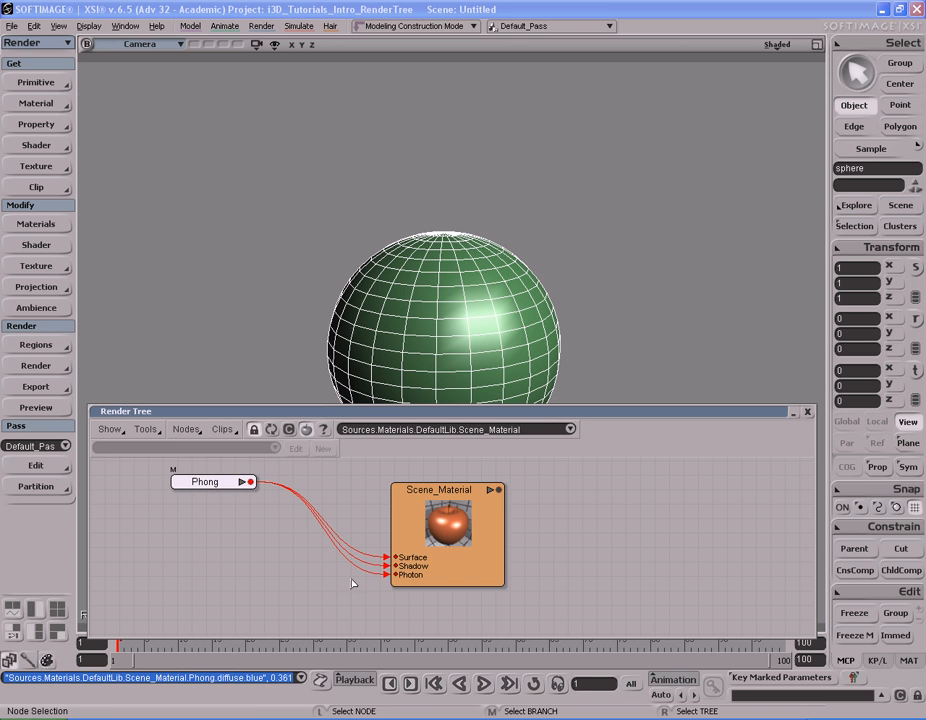
left_click(463, 544)
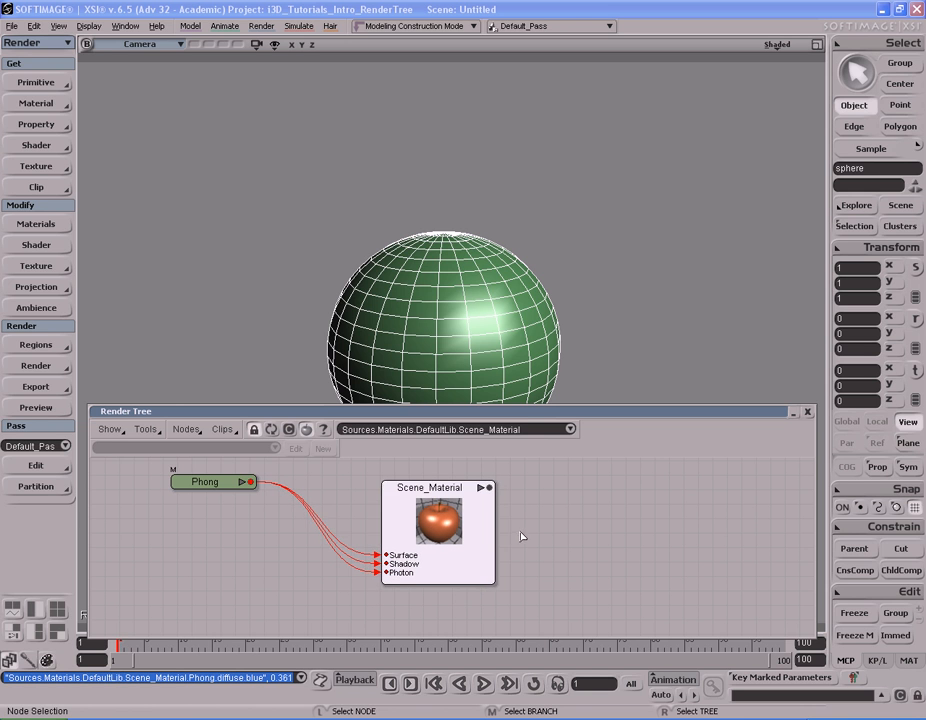
left_click_drag(466, 529, 459, 527)
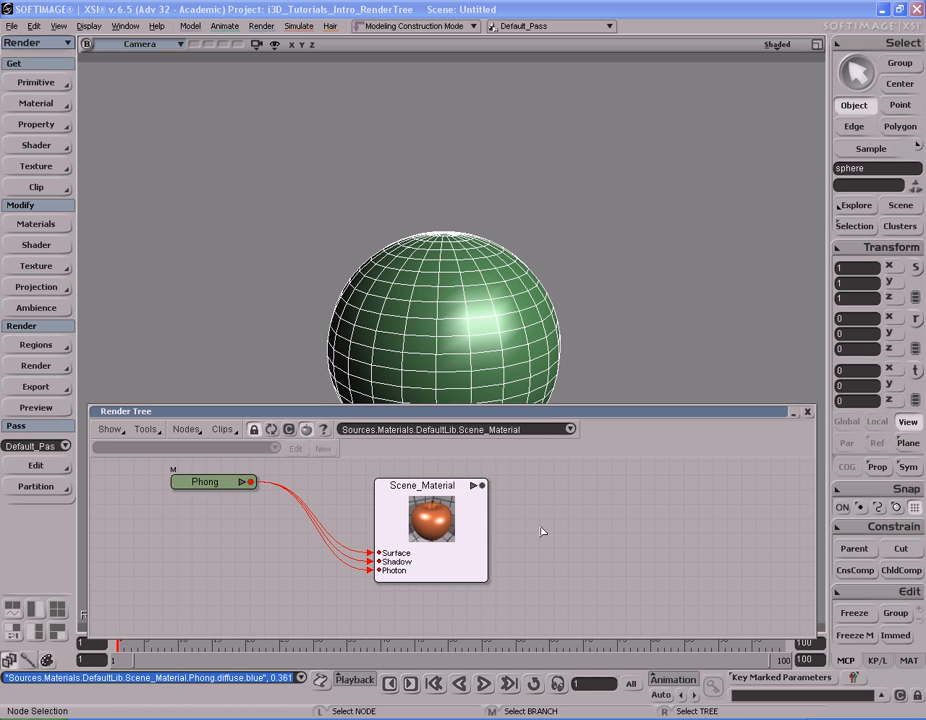
left_click_drag(215, 484, 222, 480)
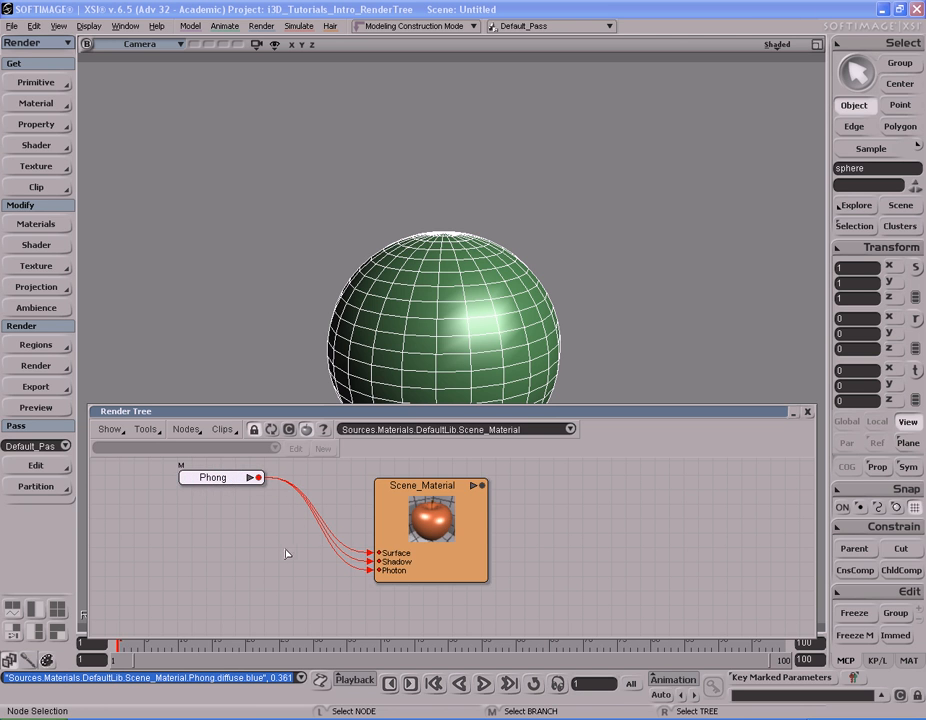
left_click(470, 540)
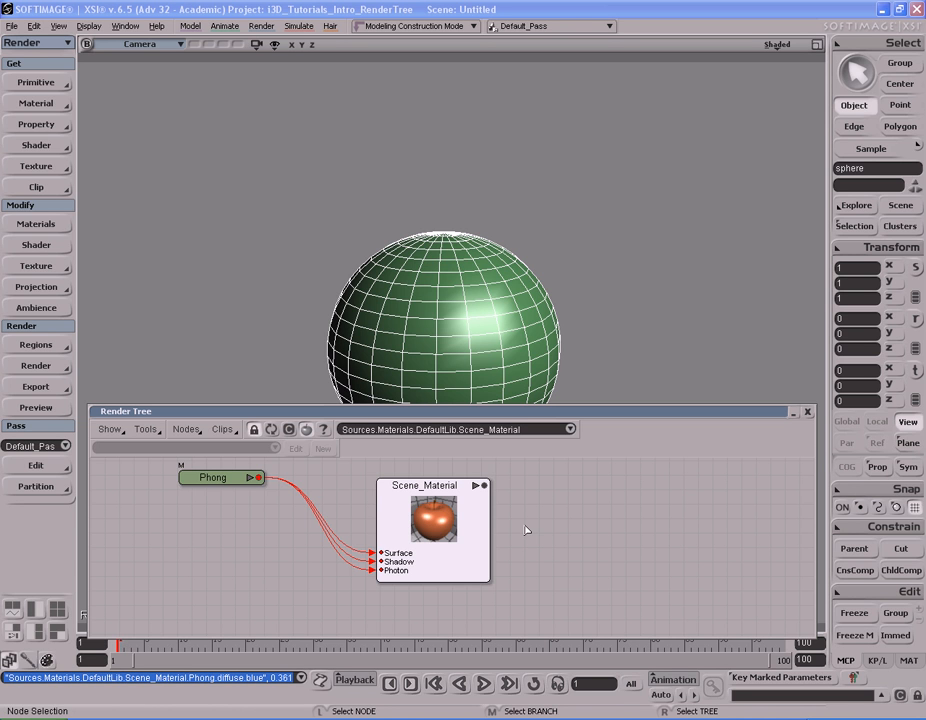
left_click_drag(218, 479, 230, 487)
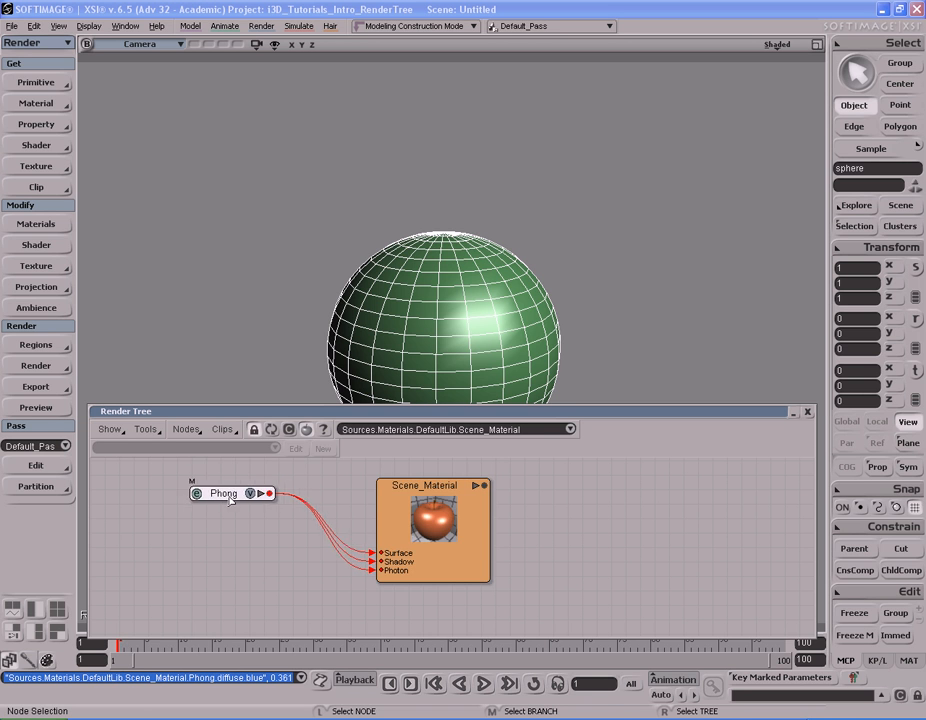
left_click(480, 533)
left_click_drag(467, 544, 482, 540)
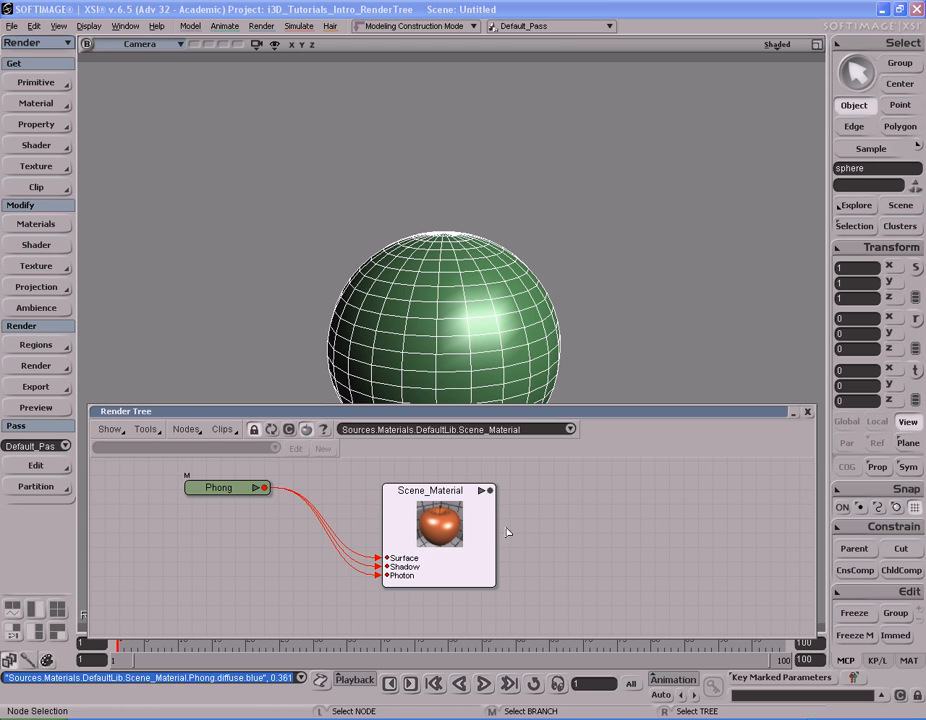
left_click_drag(461, 530, 469, 528)
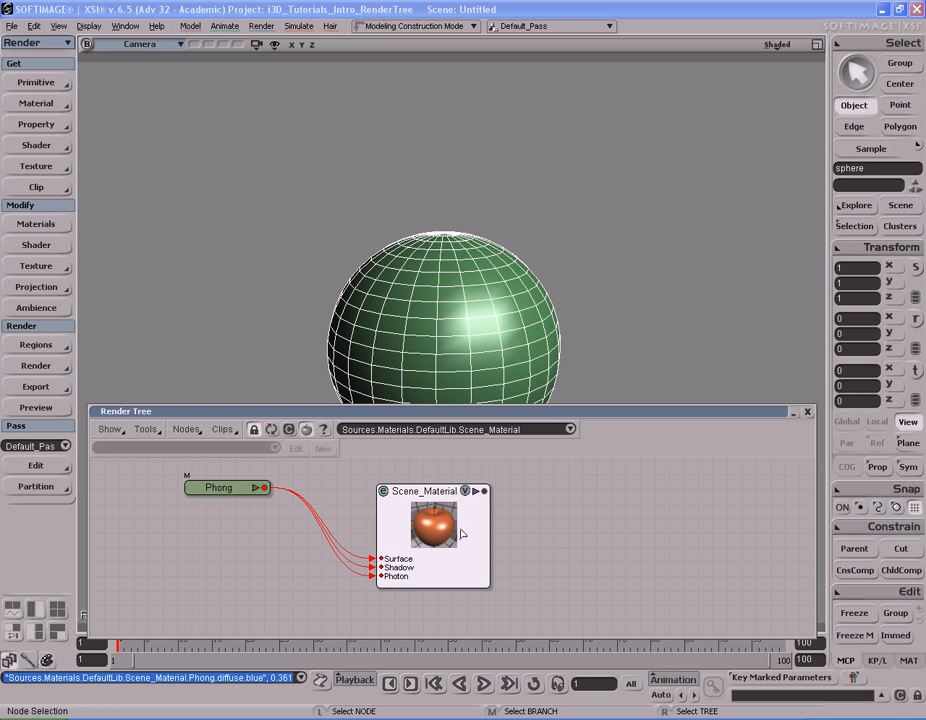
left_click_drag(468, 535, 470, 546)
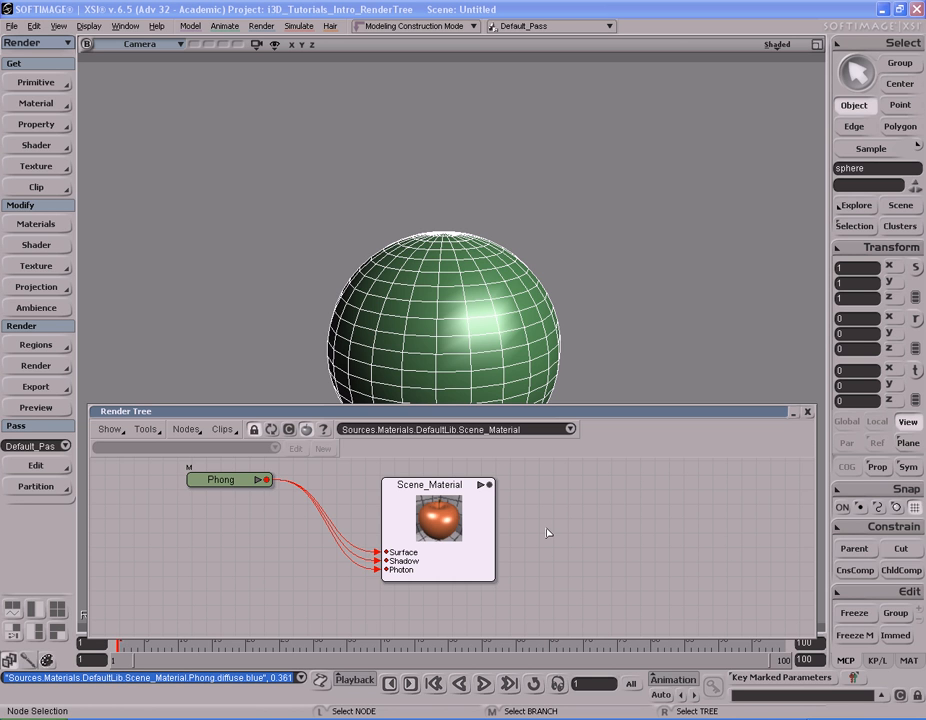
left_click_drag(473, 523, 491, 541)
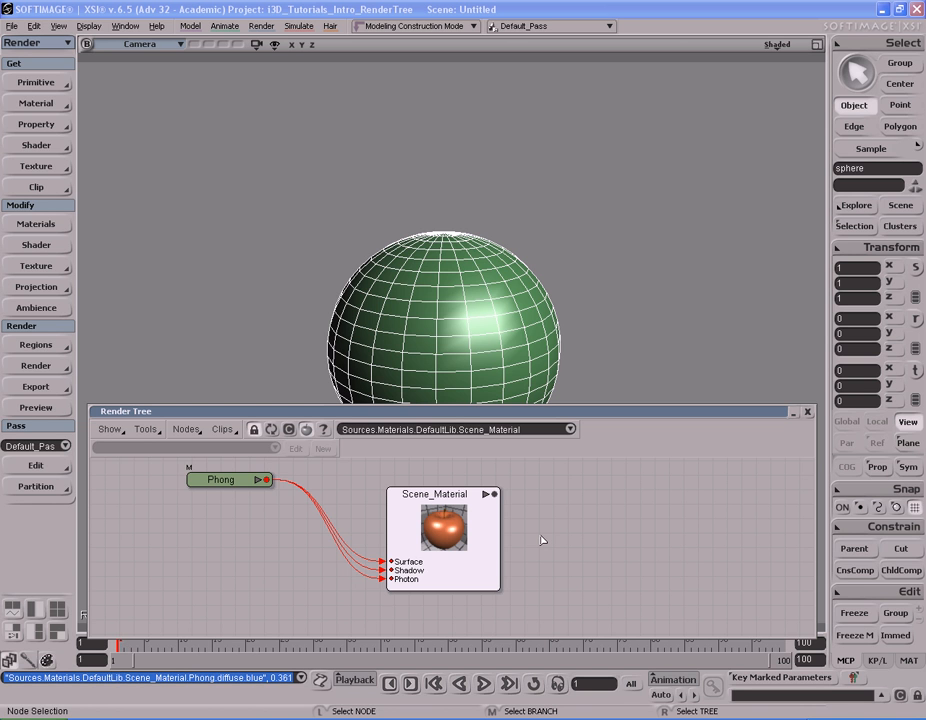
left_click_drag(479, 528, 485, 533)
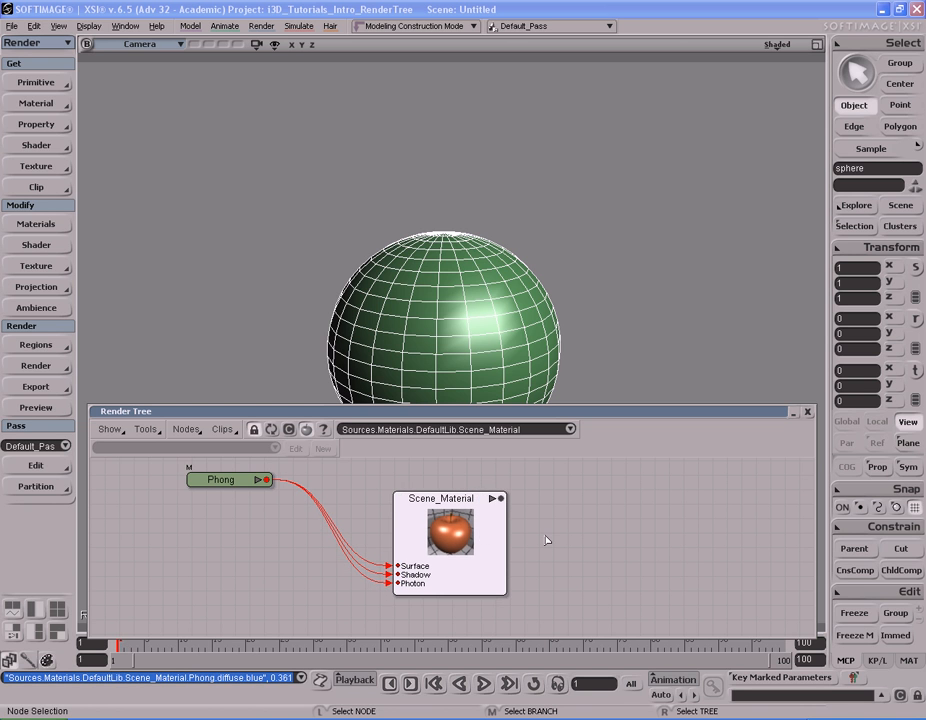
- Reset the Render Tree's node layout, and again after spreading the Phong and Scene_Material nodes apart
left_click(546, 536)
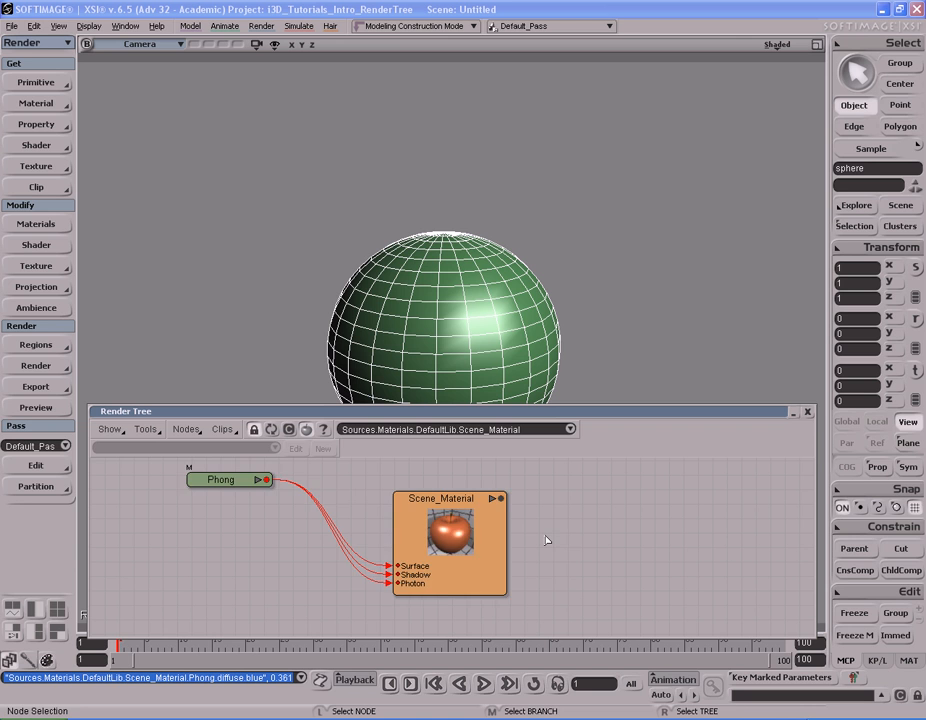
key("ctrl+r")
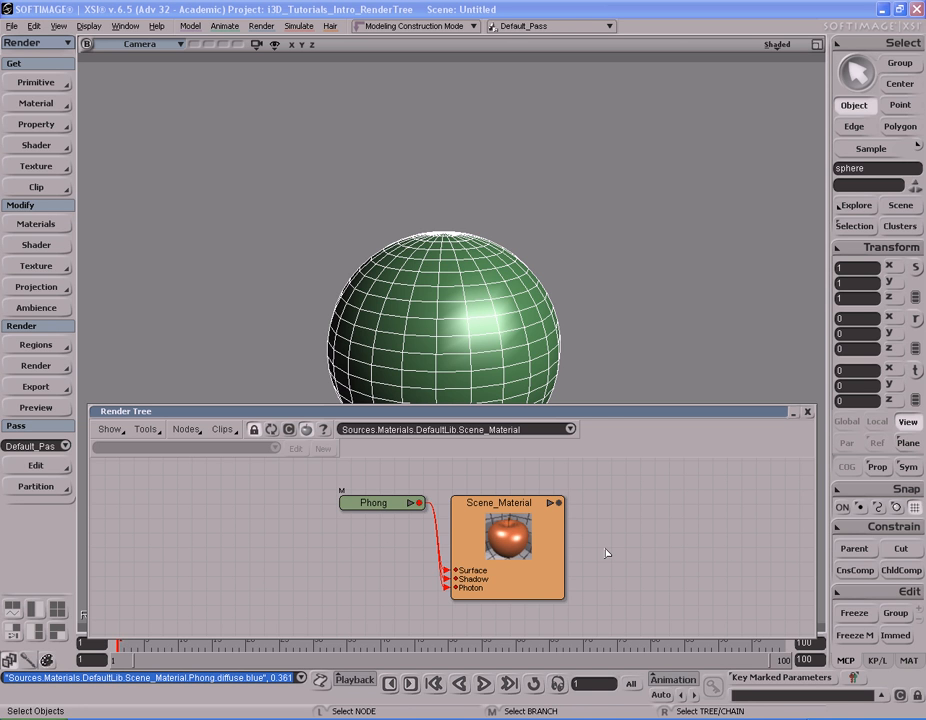
left_click_drag(380, 506, 271, 494)
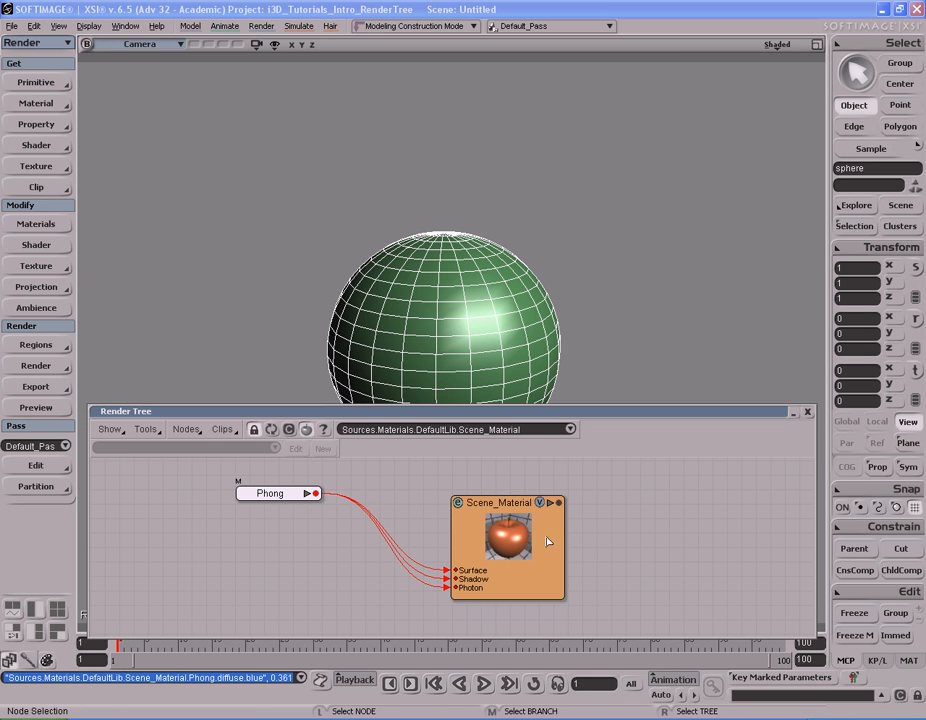
left_click_drag(541, 533, 511, 529)
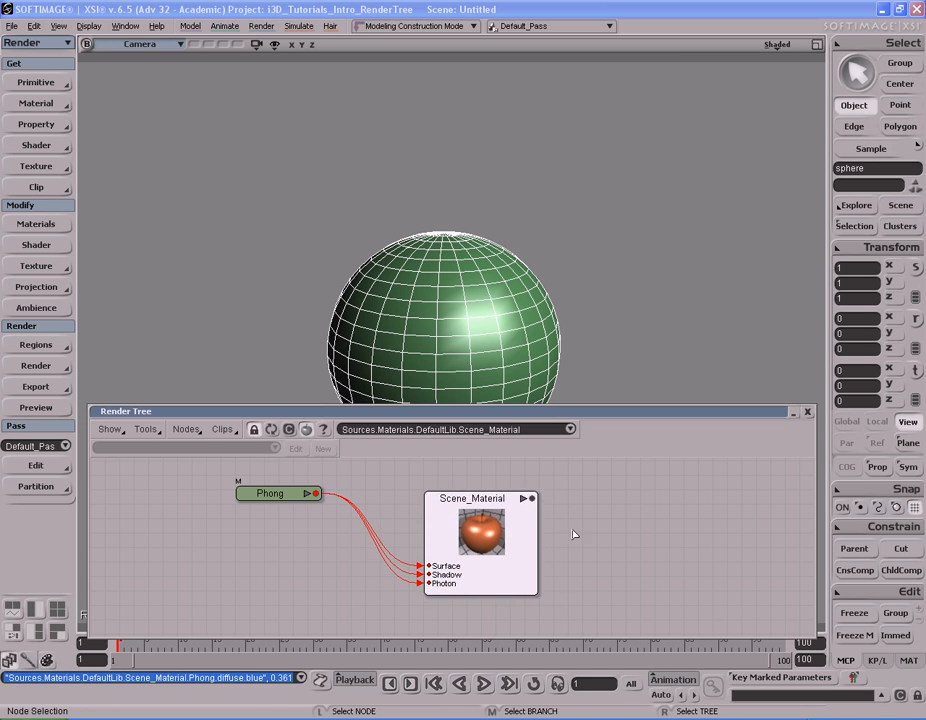
left_click(573, 534)
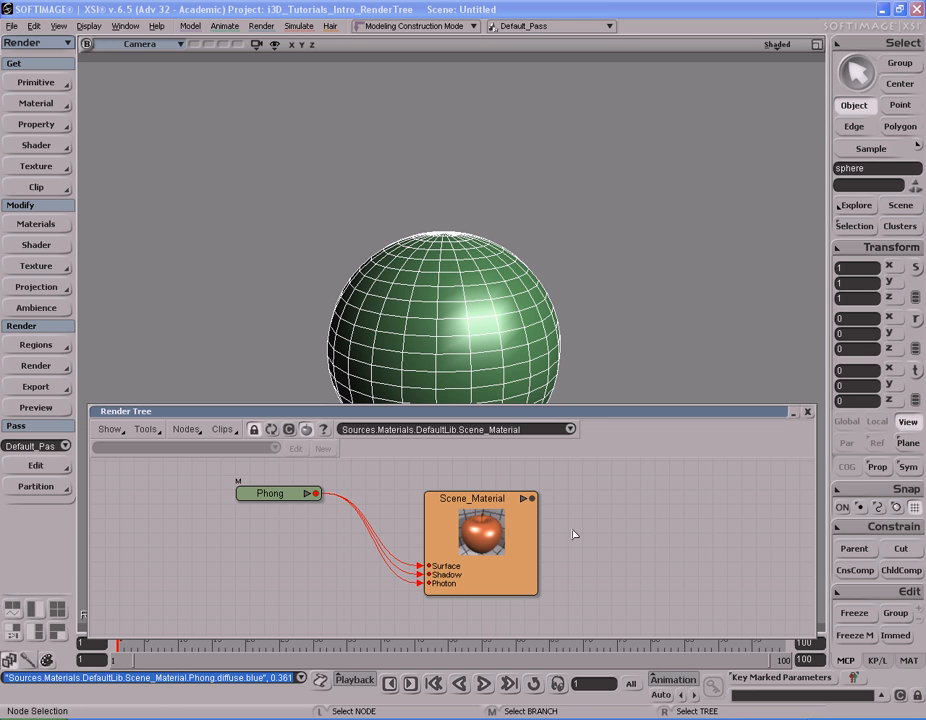
key("ctrl+r")
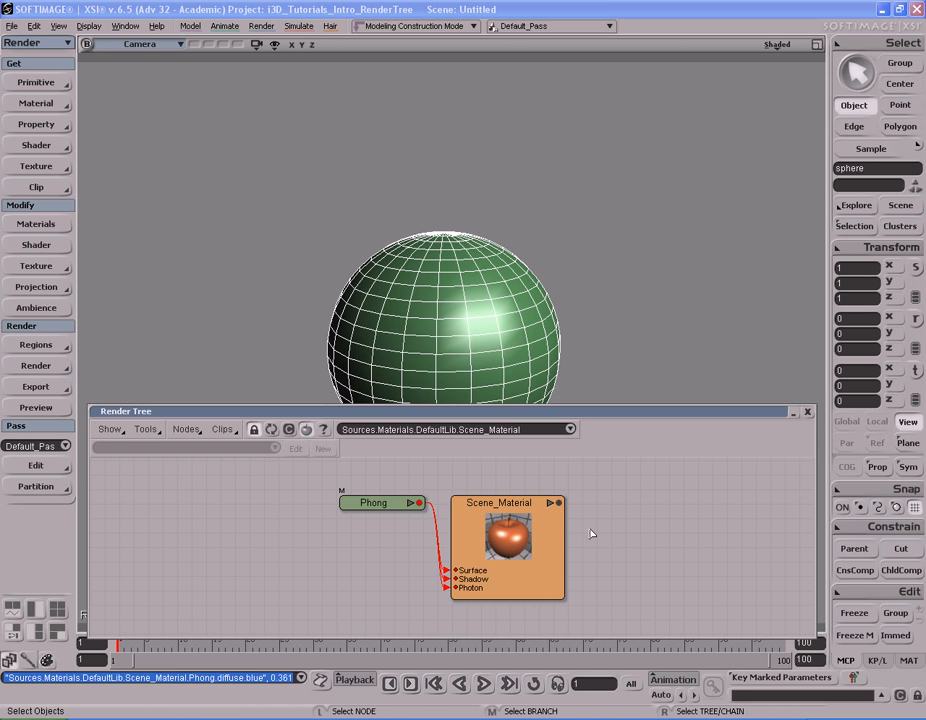
- Widen the gap between the Phong and Scene_Material nodes so their connections fan out, keeping the sphere selected
left_click_drag(554, 554, 559, 552)
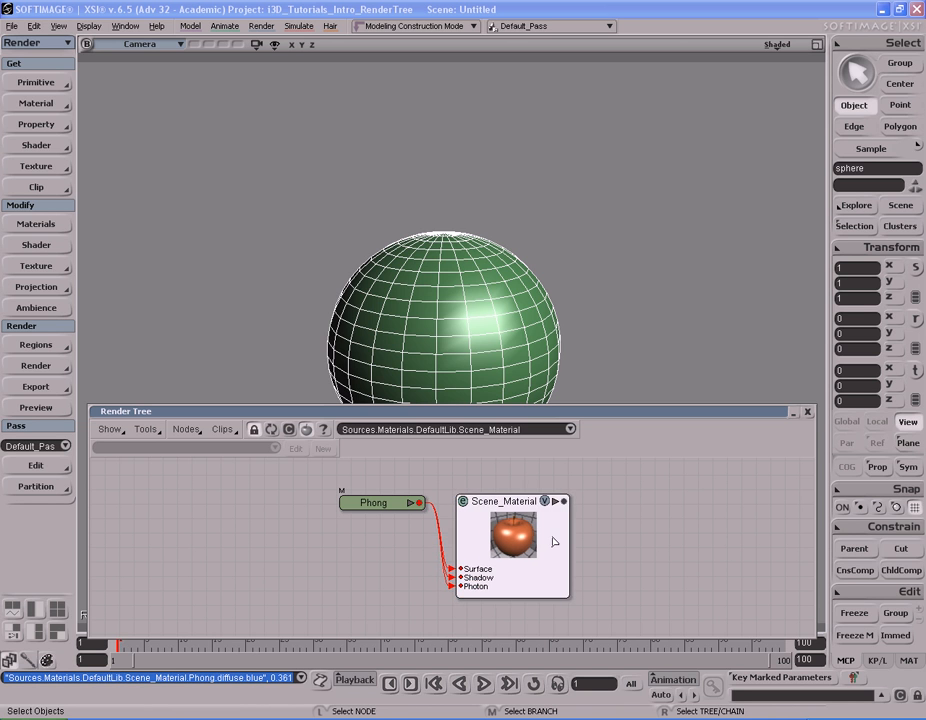
left_click_drag(389, 504, 365, 497)
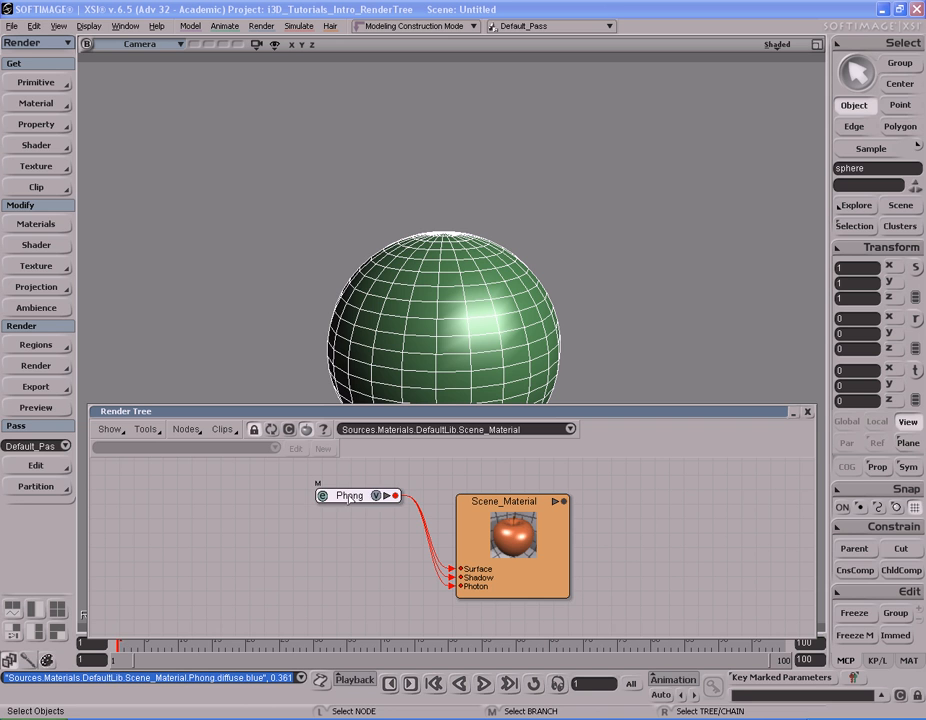
left_click(397, 555)
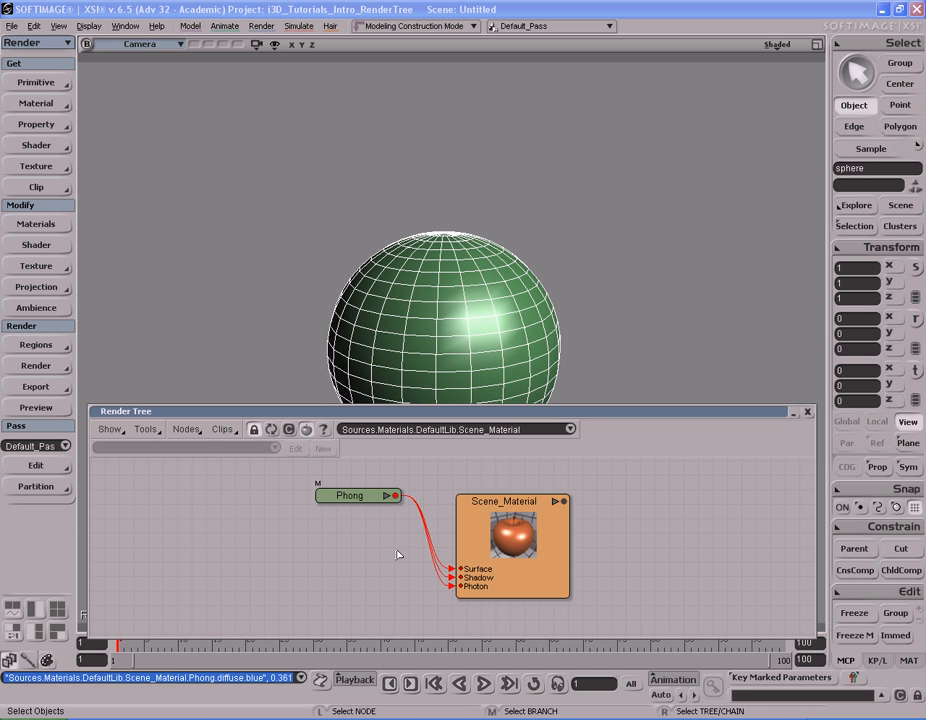
left_click_drag(559, 546, 552, 545)
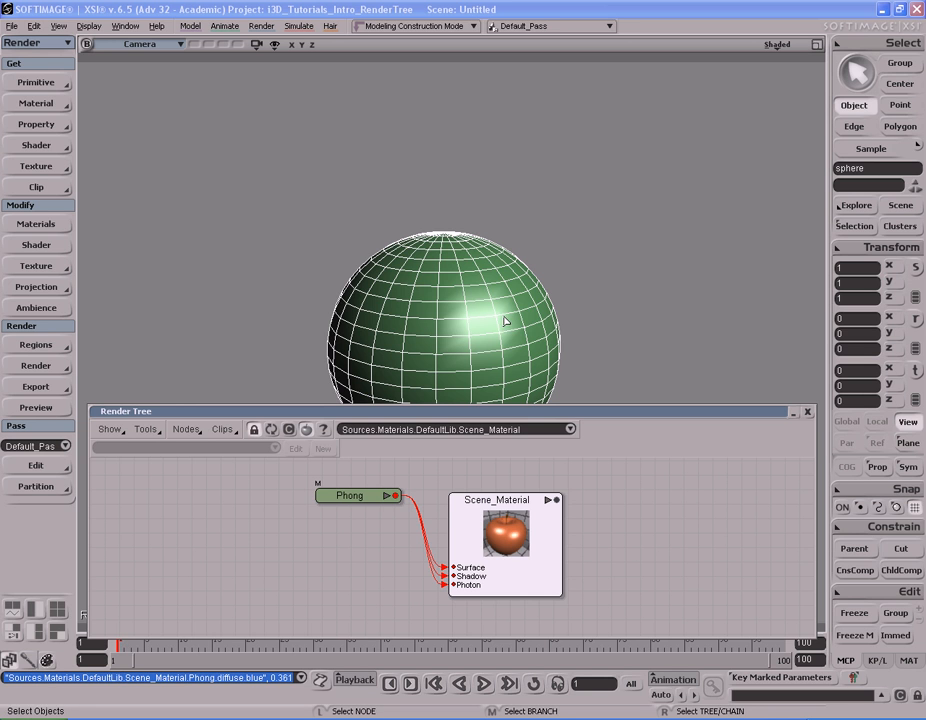
left_click(456, 312)
left_click_drag(551, 534, 548, 534)
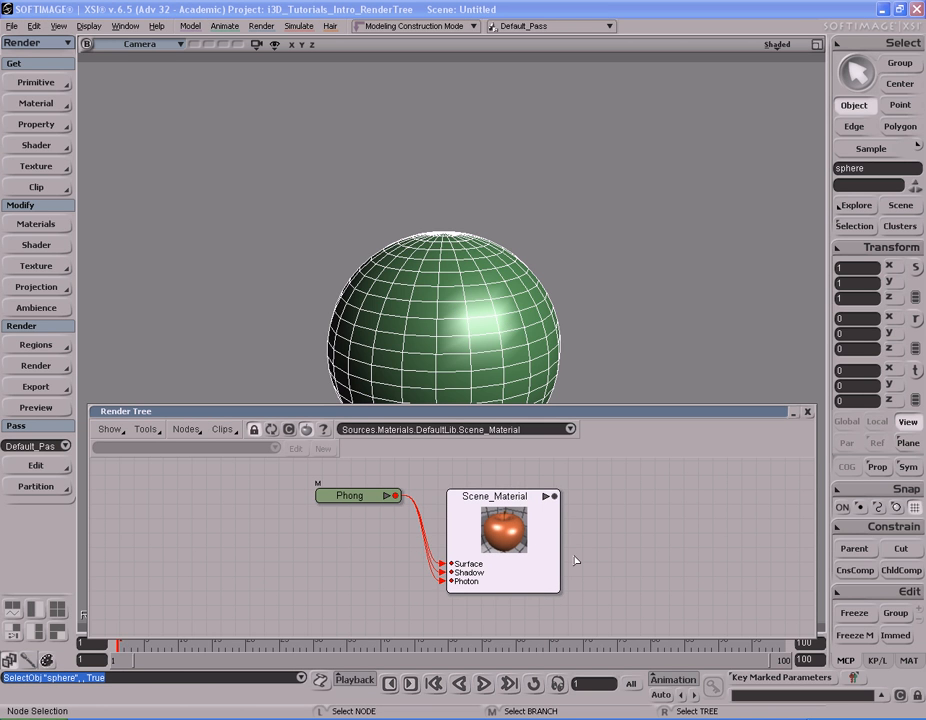
mouse_move(493, 499)
left_click_drag(366, 498, 336, 502)
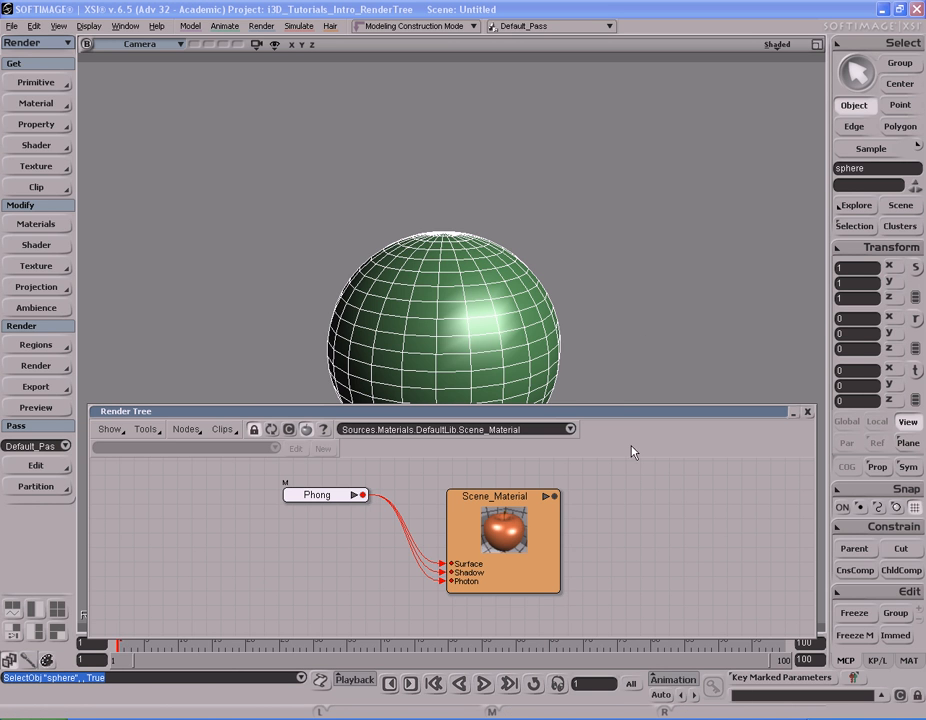
- Lower the Render Tree window and frame the whole sphere in the open space above it in the Camera view
left_click_drag(631, 404, 630, 487)
key("s")
middle_click_drag(362, 347, 502, 366)
left_click_drag(527, 382, 451, 302)
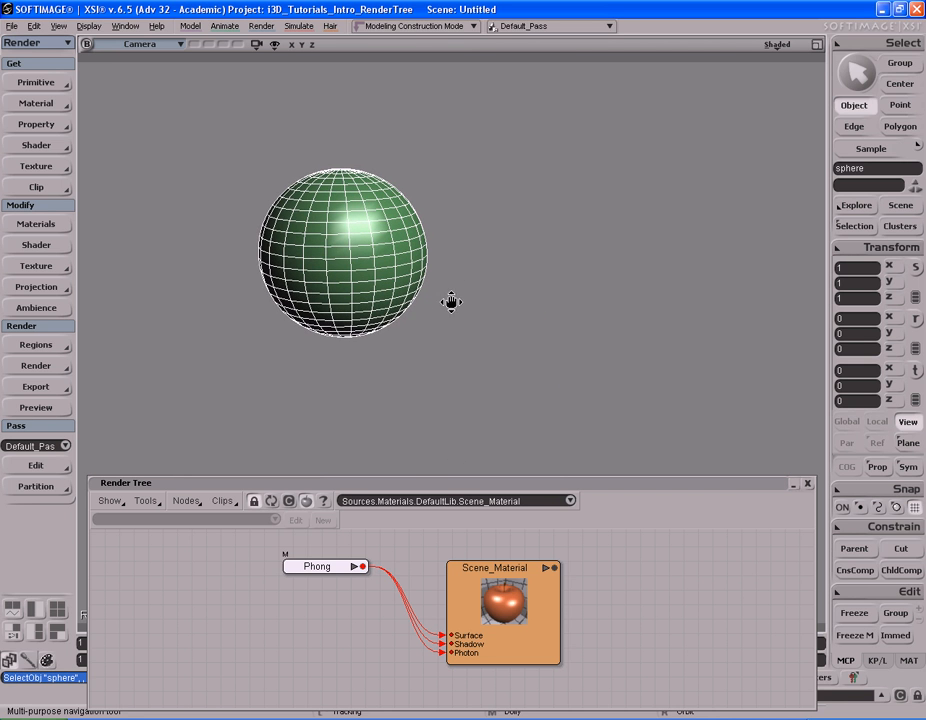
key("s")
right_click_drag(403, 219, 362, 244)
key("s")
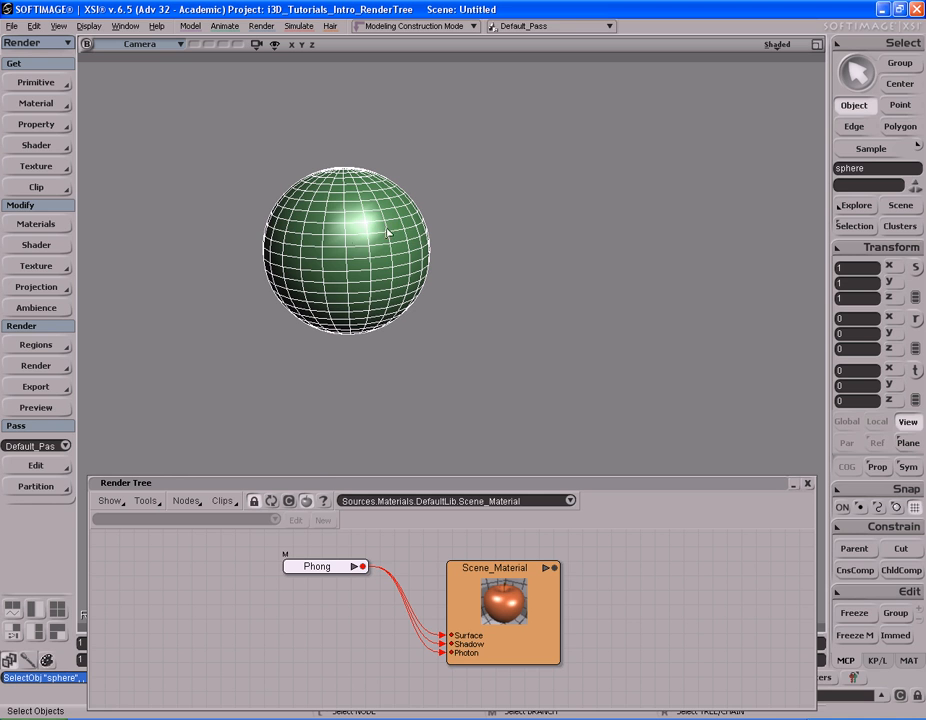
key("q")
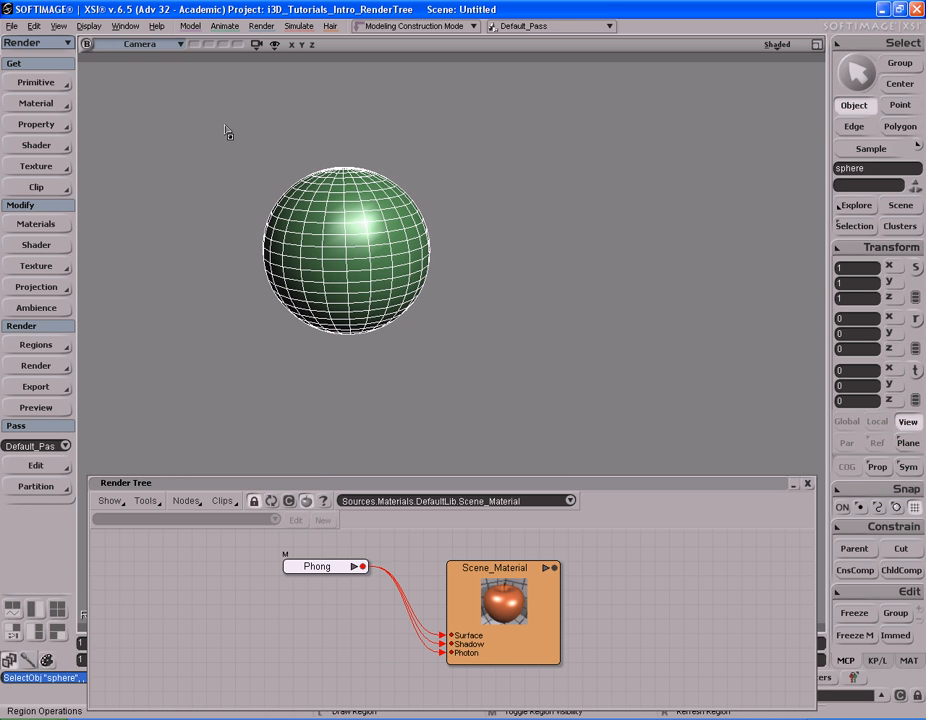
key("space")
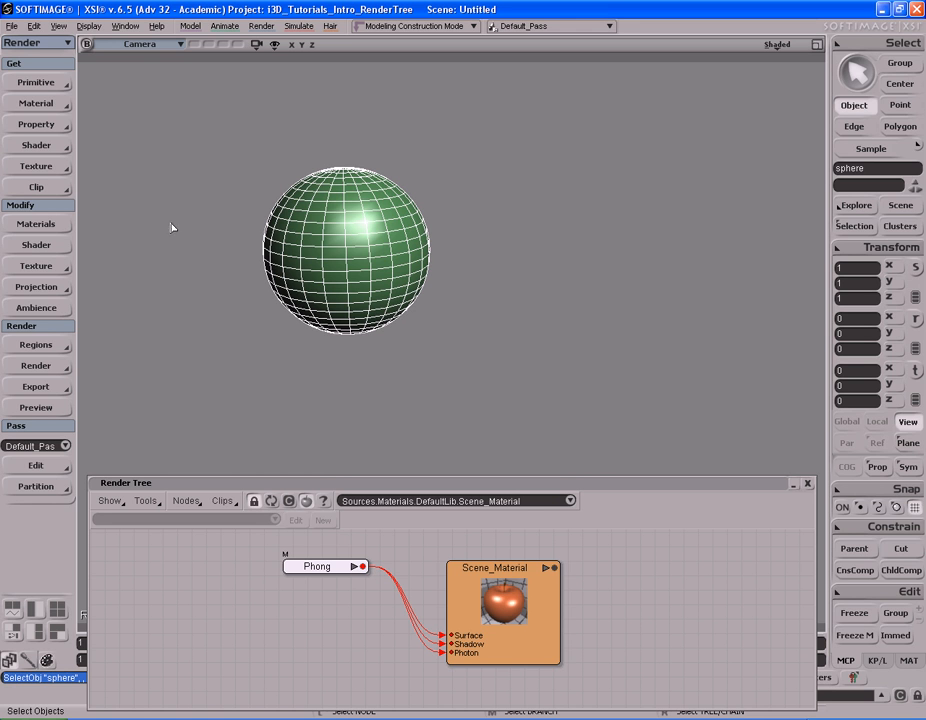
- Draw a render region around the whole sphere in the Camera view to preview its green material, and dismiss the region
left_click(42, 347)
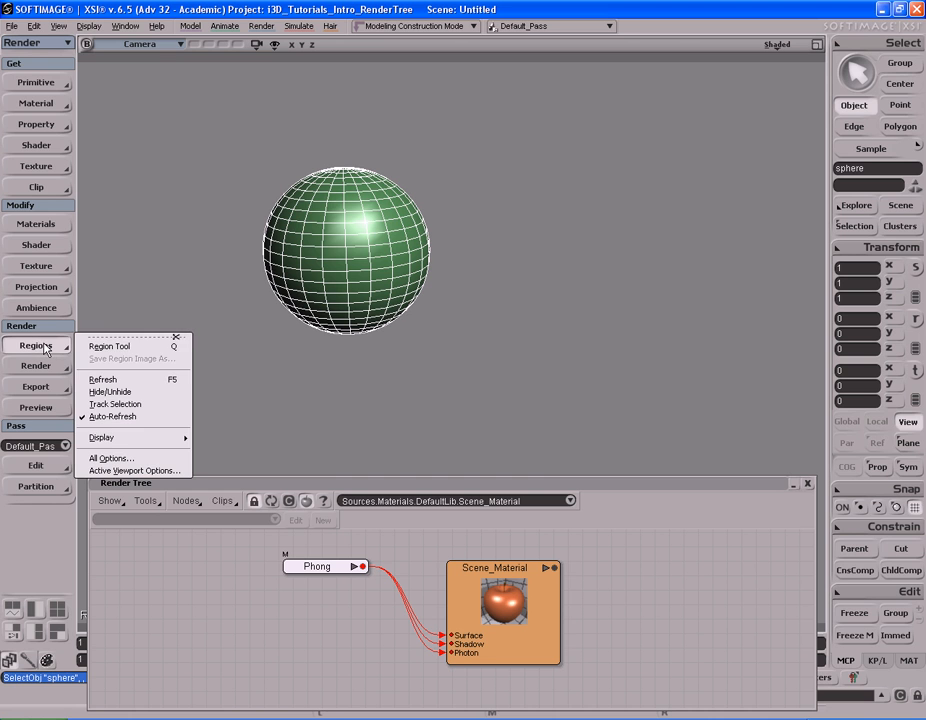
left_click(128, 347)
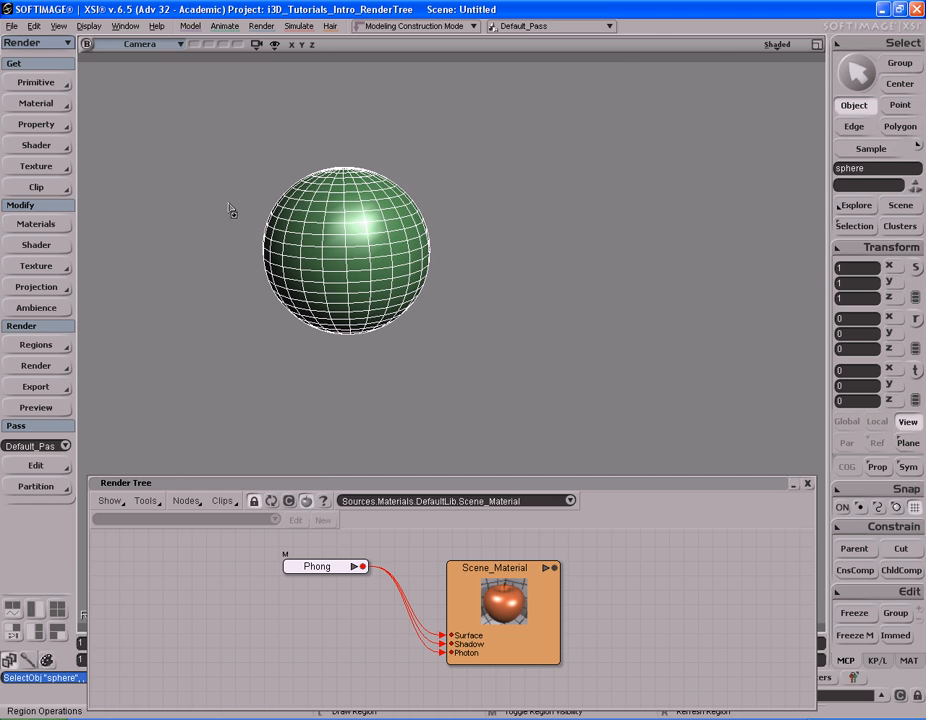
left_click_drag(208, 124, 489, 391)
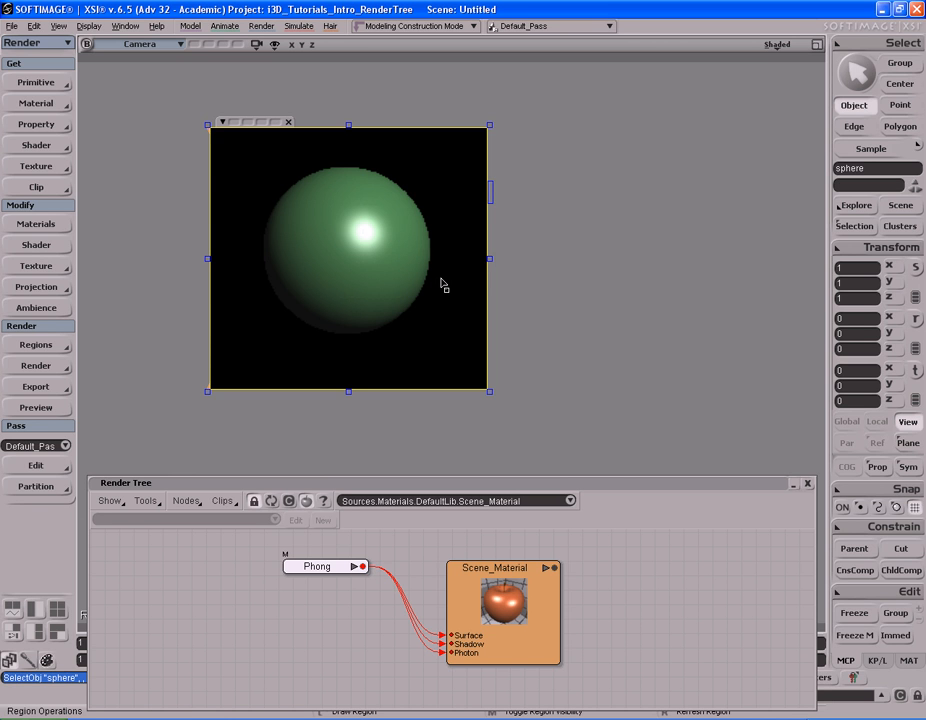
key("q")
key("space")
- Nudge the Phong node slightly toward Scene_Material and draw a render region around the whole sphere in the Camera view
left_click_drag(335, 567, 350, 567)
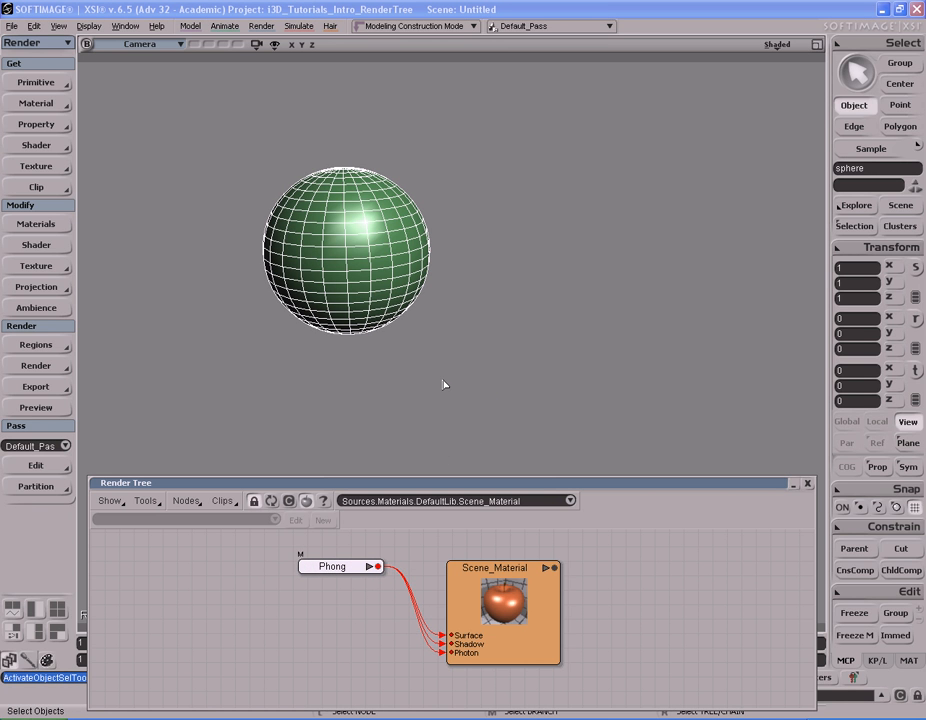
key("q")
left_click_drag(215, 121, 486, 382)
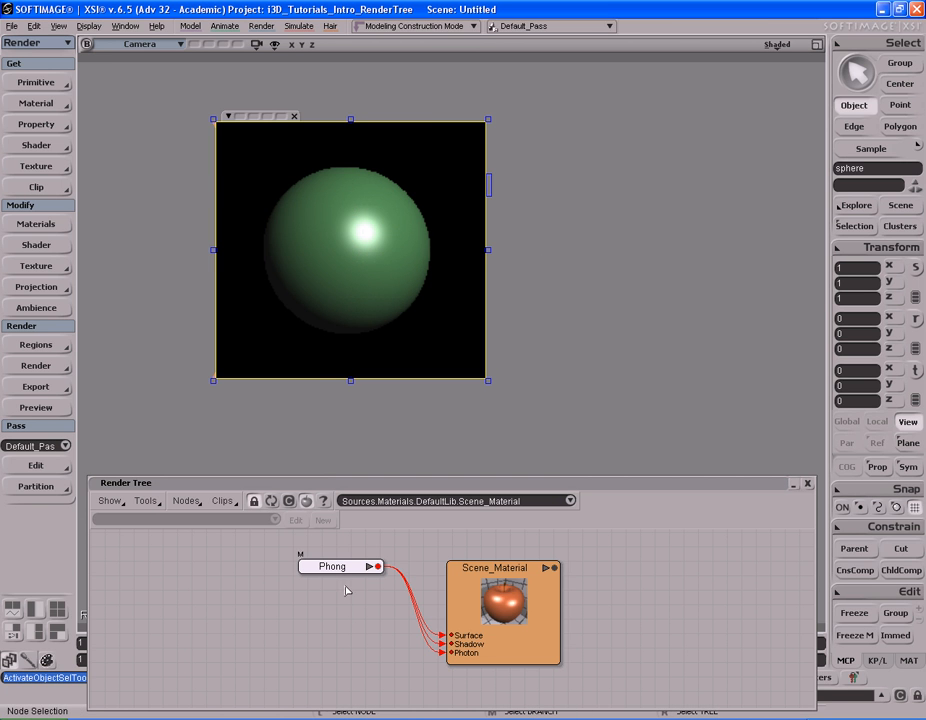
- Place the Phong node's properties beside the render region and try a blue and a mustard-yellow diffuse color on the sphere
double_click(320, 566)
left_click_drag(239, 87, 683, 141)
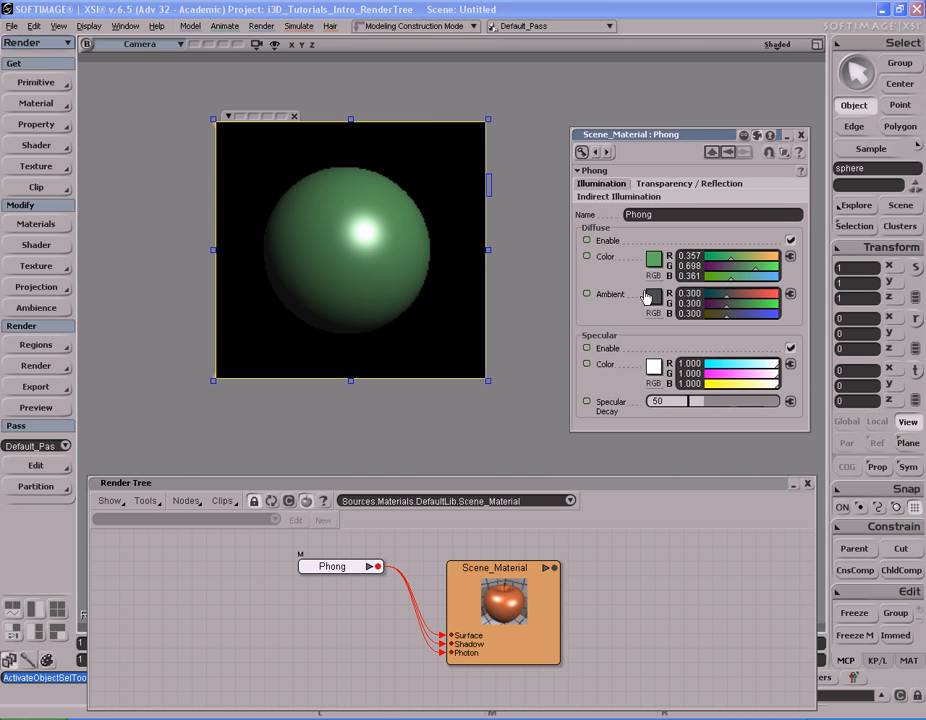
left_click(653, 258)
left_click(707, 316)
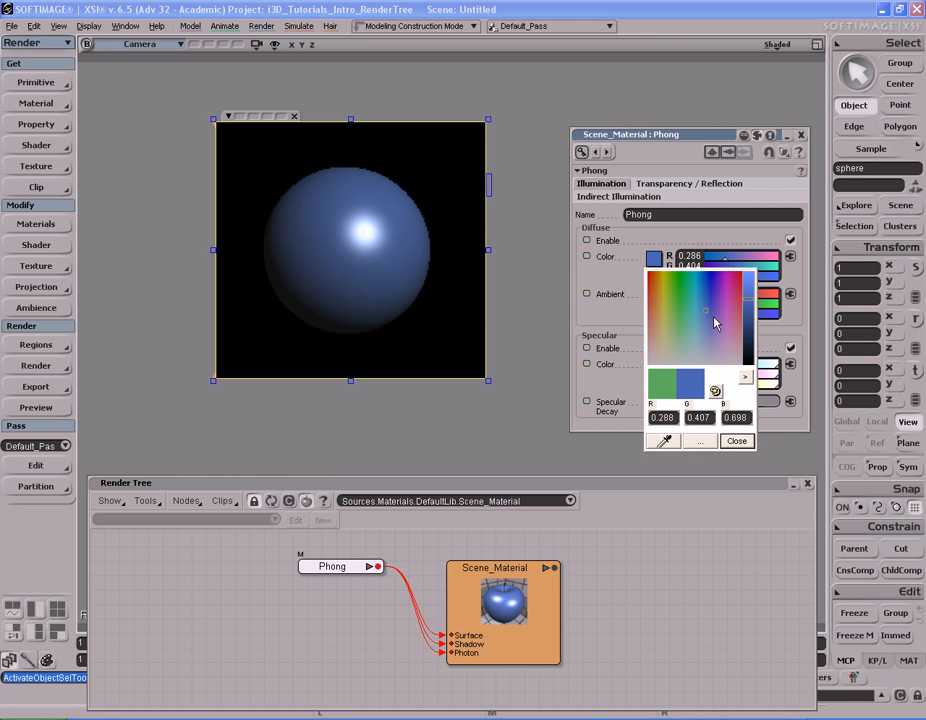
left_click(664, 300)
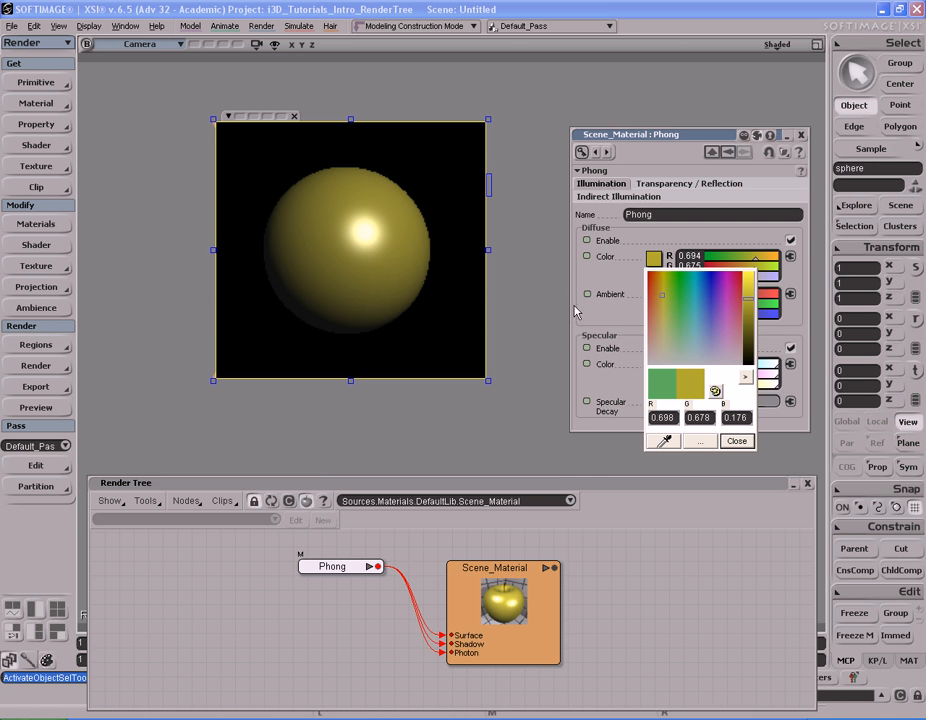
- Set the Phong diffuse color to a terracotta of R 0.694, G 0.384, B 0.290 and close the node's properties
left_click(658, 319)
left_click_drag(657, 313, 652, 313)
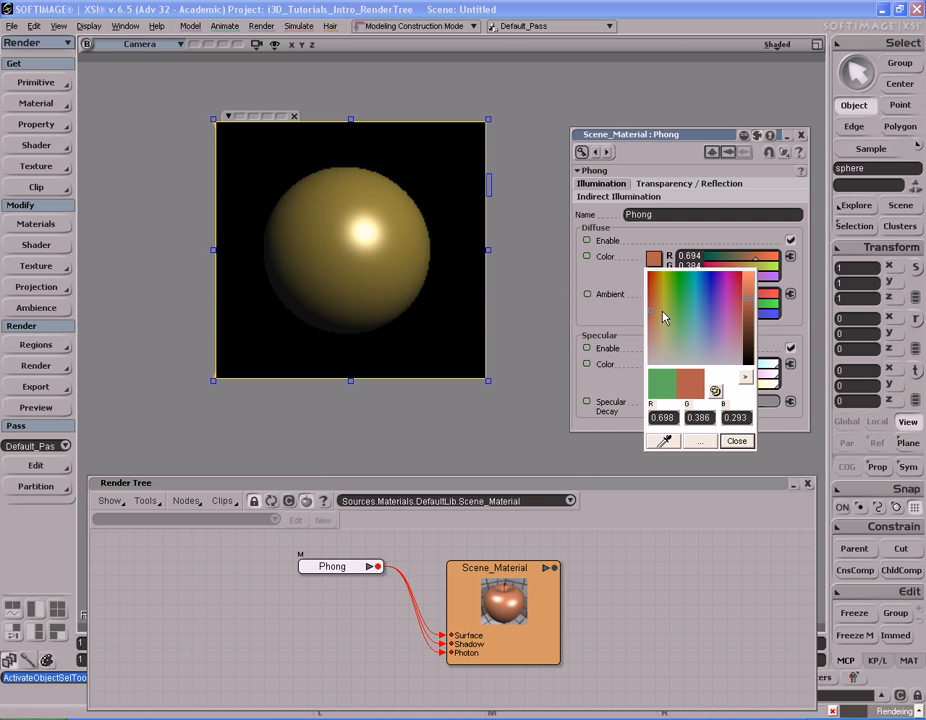
left_click(747, 442)
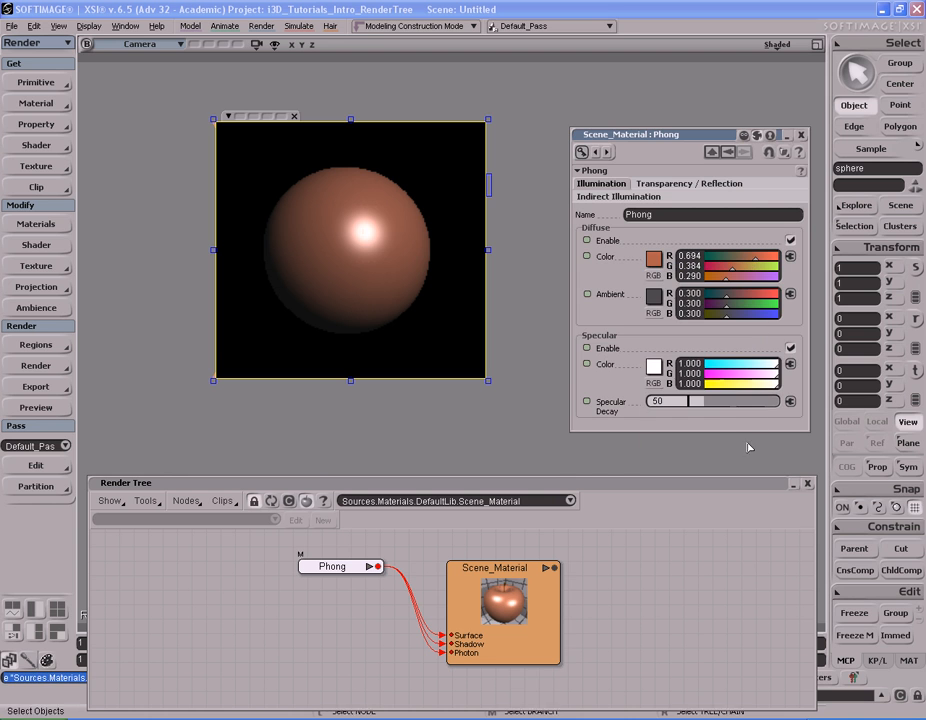
left_click(801, 134)
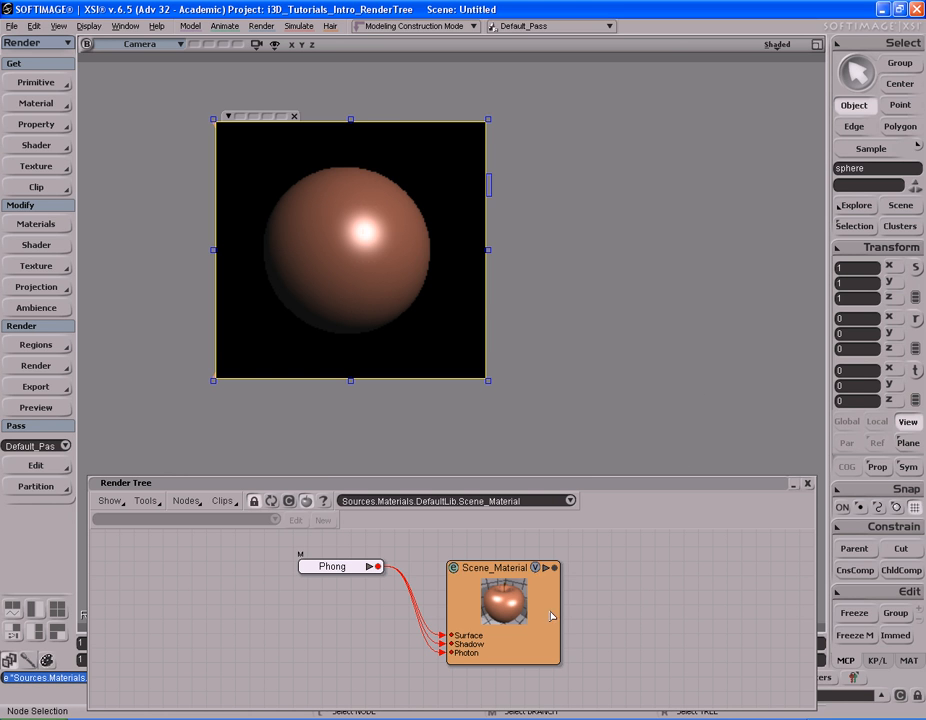
- Close the Render Tree with the Phong node deselected, and dismiss the render region from the Camera view
left_click(630, 616)
left_click(342, 567)
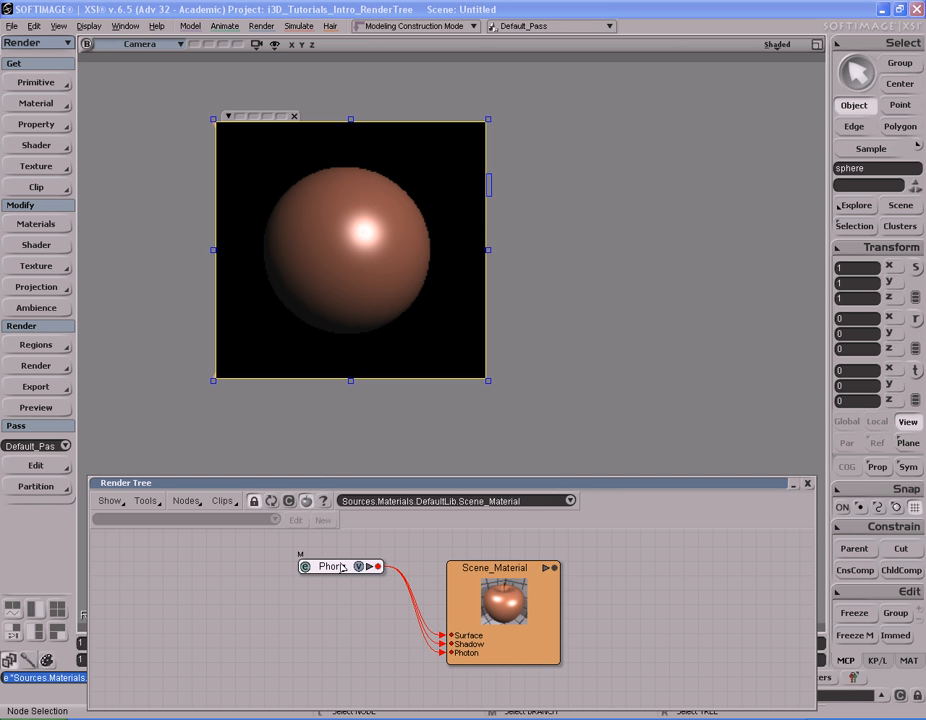
left_click(620, 608)
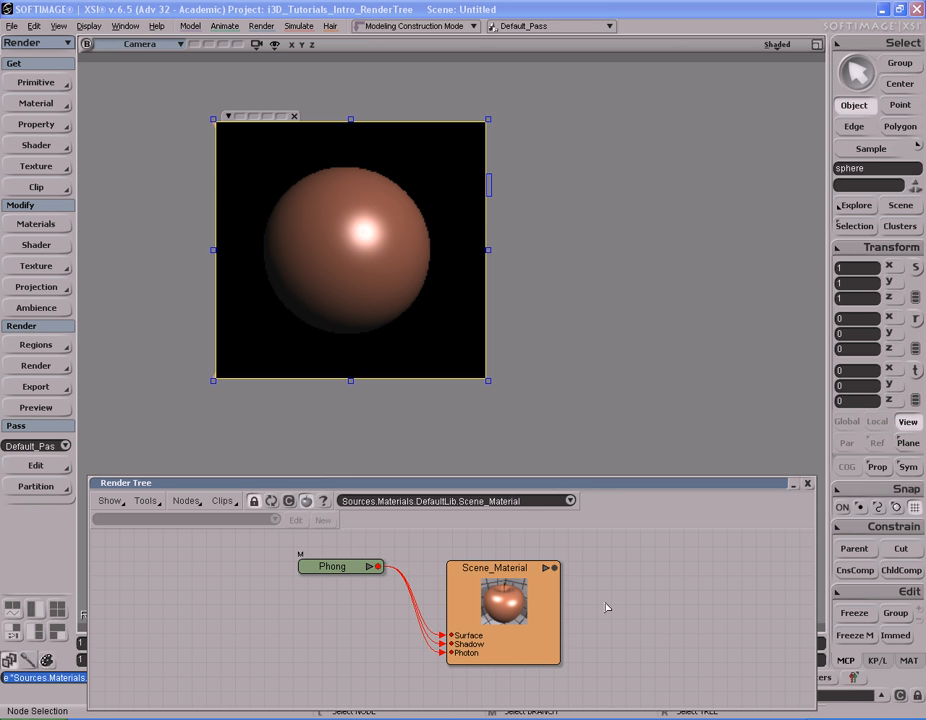
left_click(808, 483)
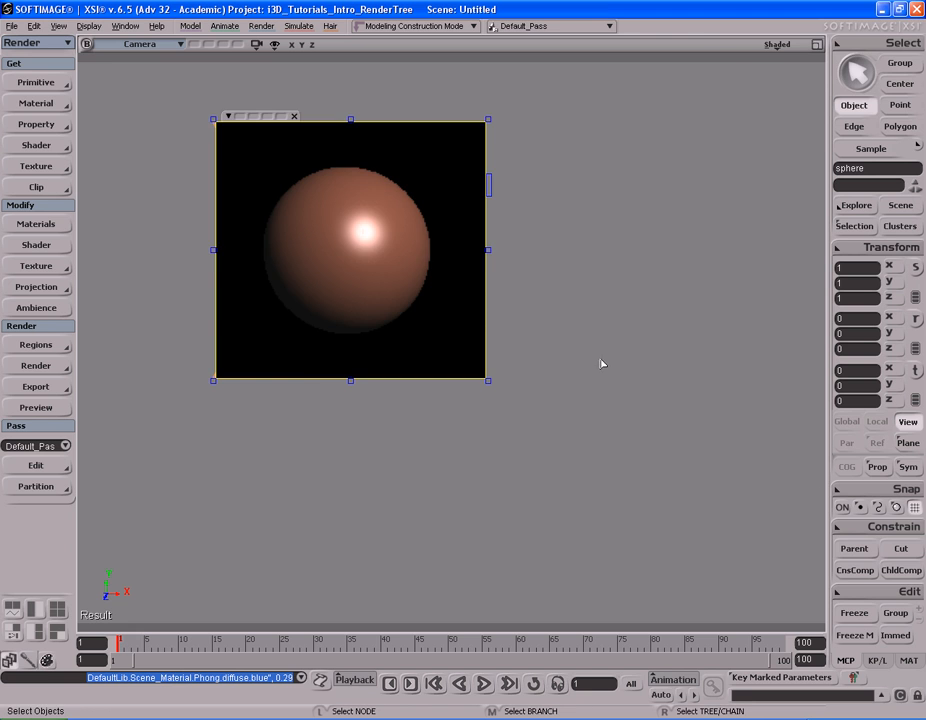
key("q")
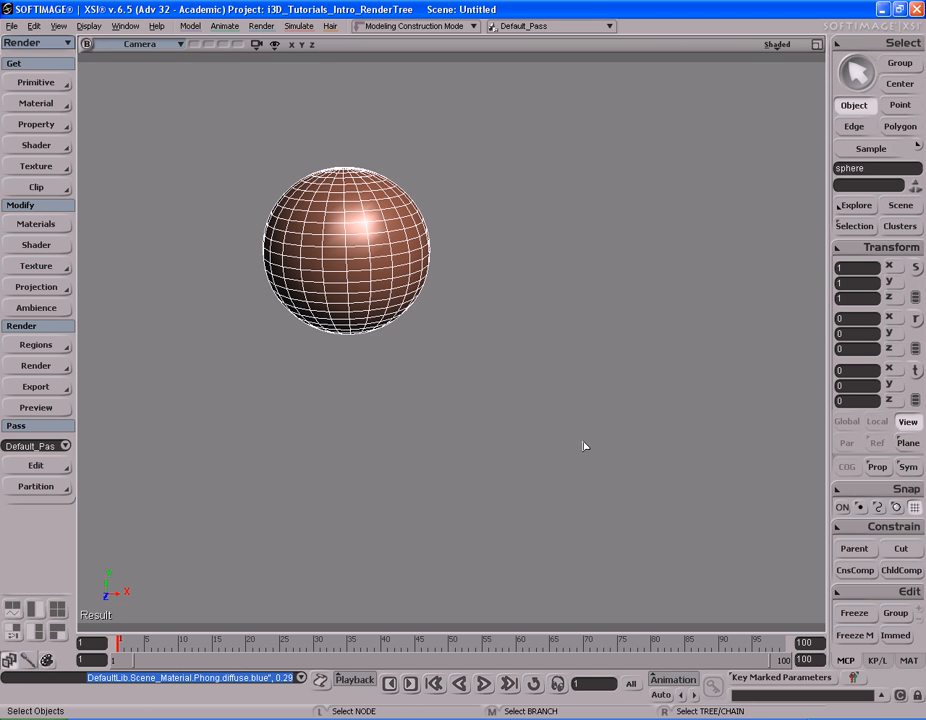